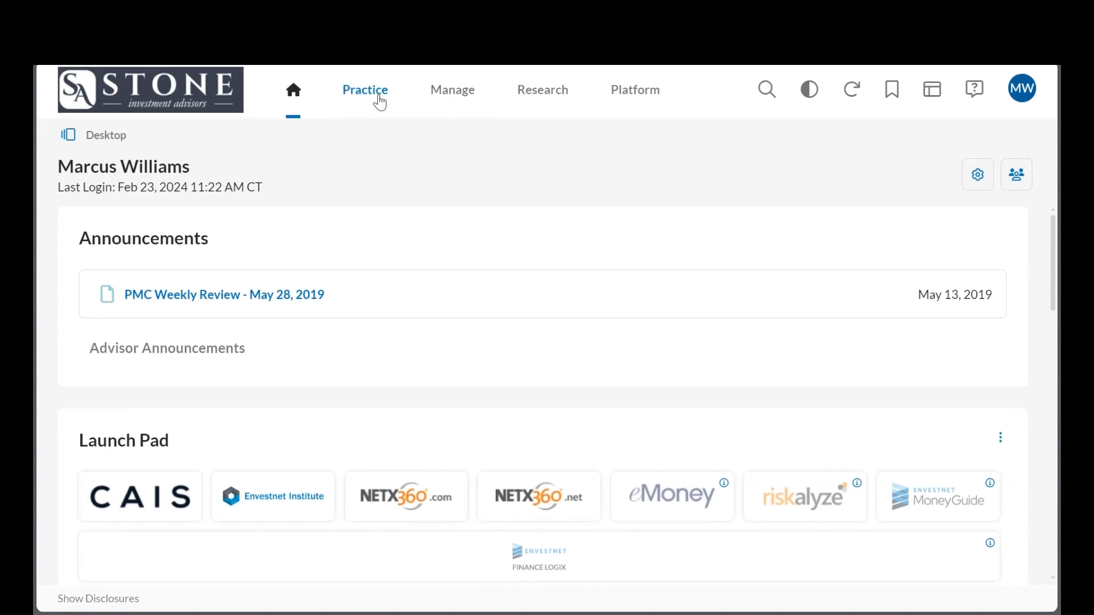
# Open the advisor models list and start creating a new SA STONE APM Model.
pyautogui.click(451, 97)
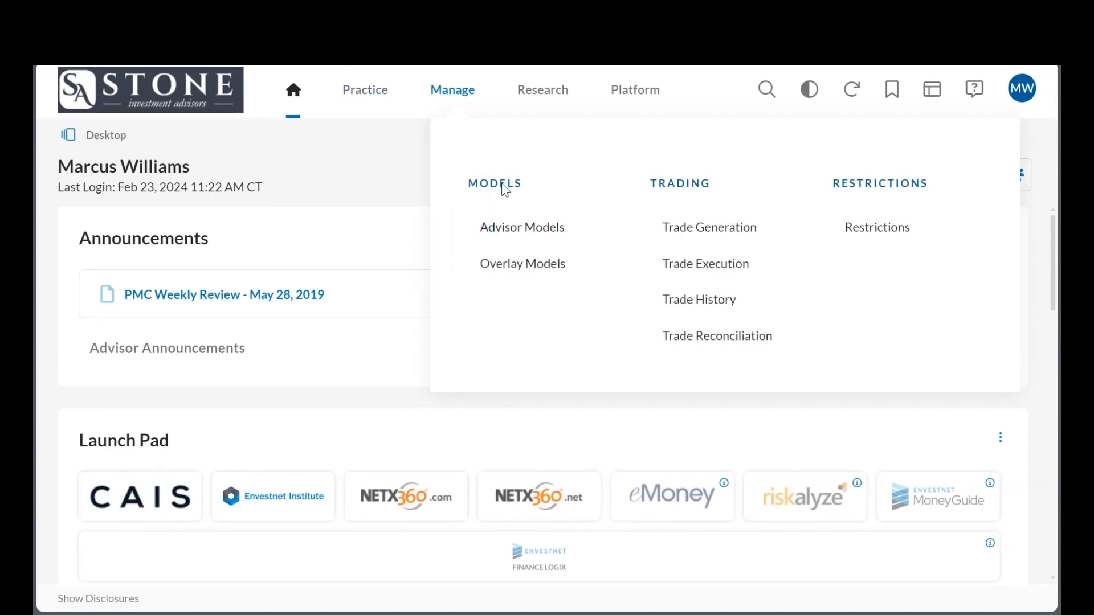
pyautogui.click(512, 238)
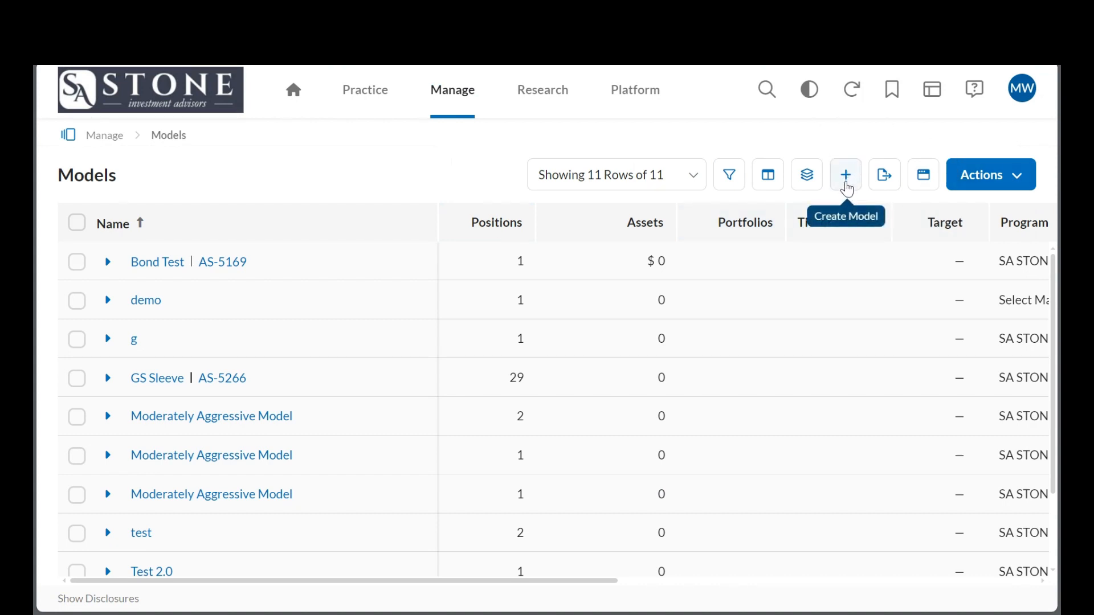
pyautogui.click(846, 188)
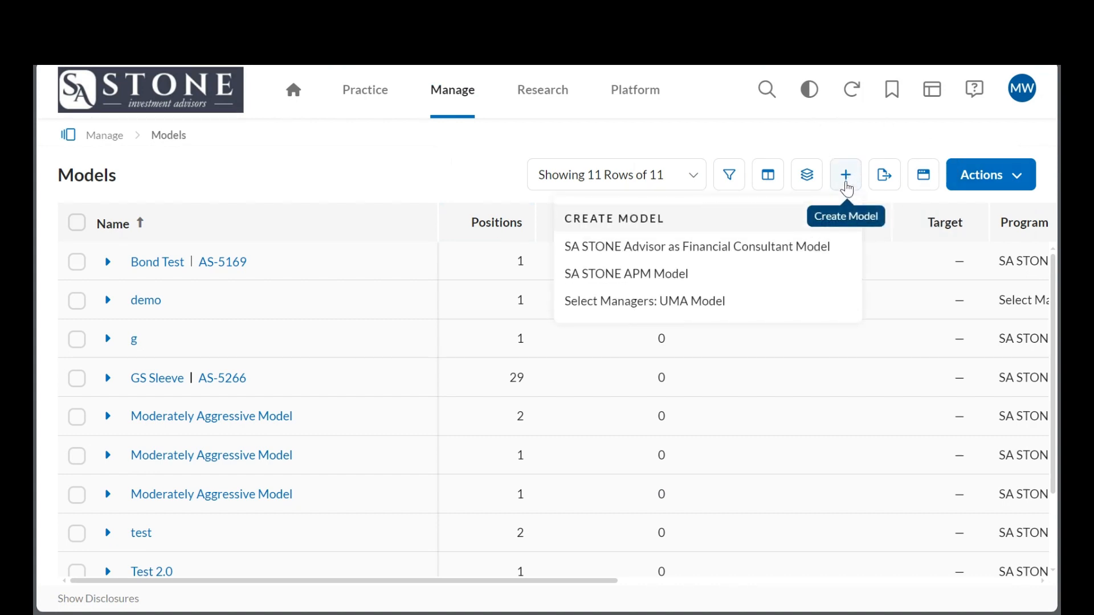
pyautogui.click(646, 279)
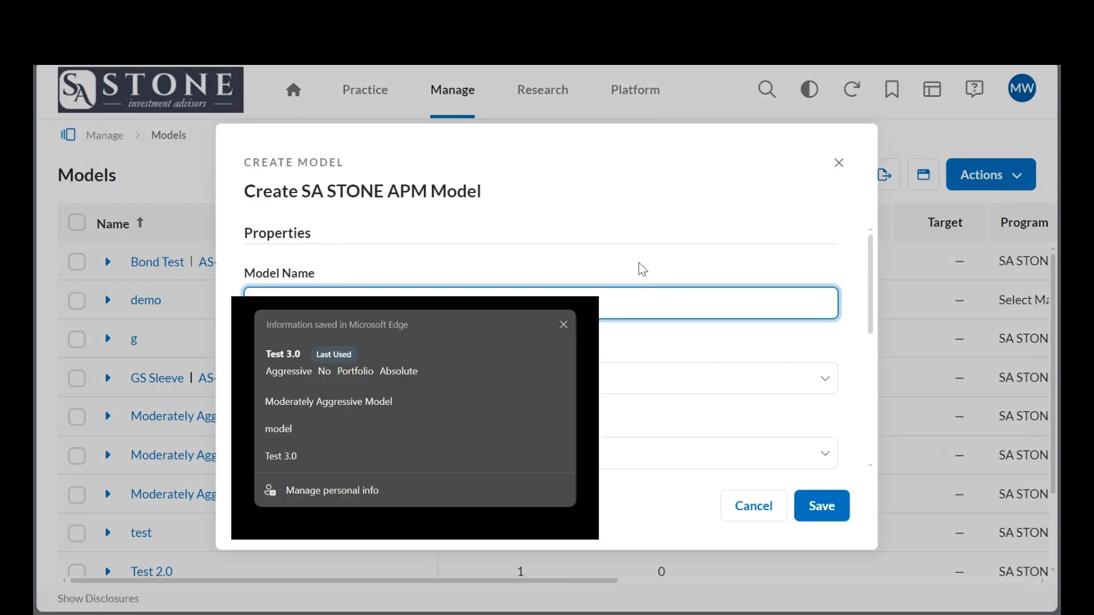
# Name the new model "Test 4.0".
pyautogui.click(612, 245)
pyautogui.click(520, 300)
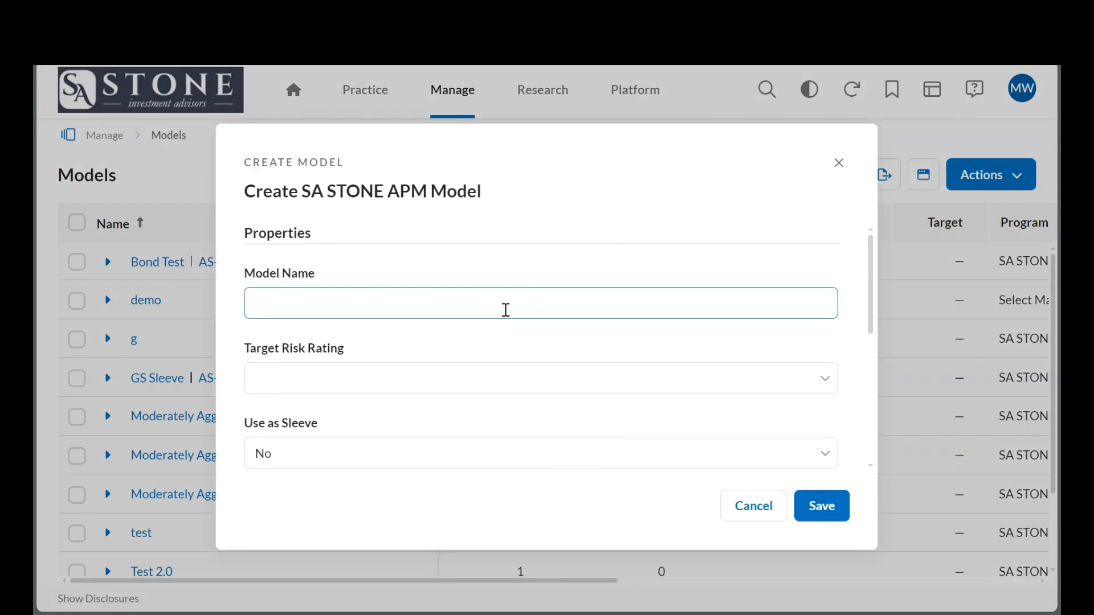
pyautogui.click(506, 309)
pyautogui.write('T')
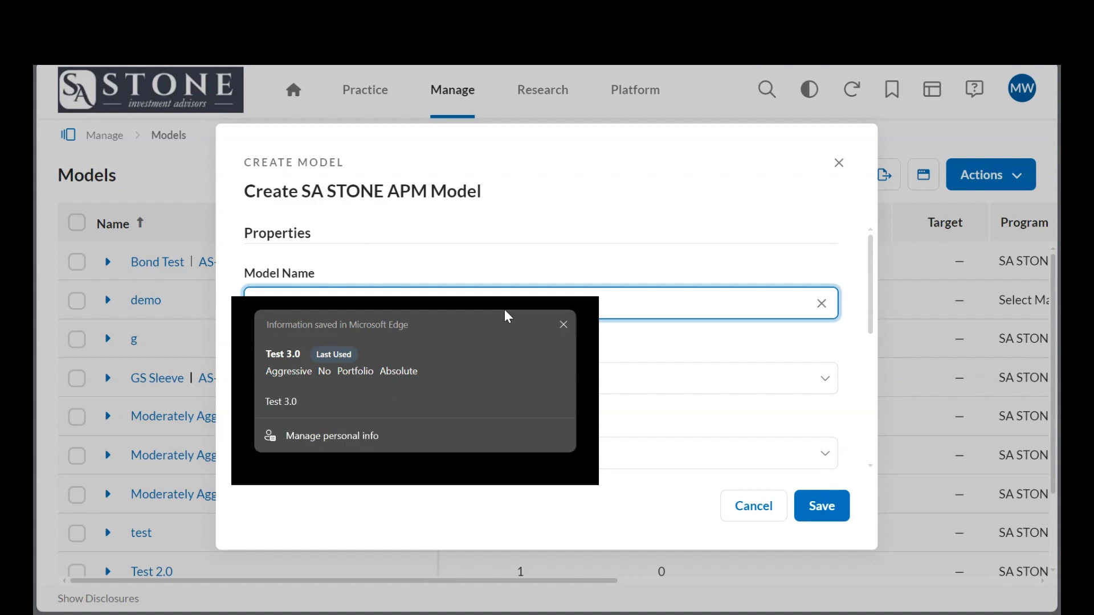
pyautogui.write('est 4.0')
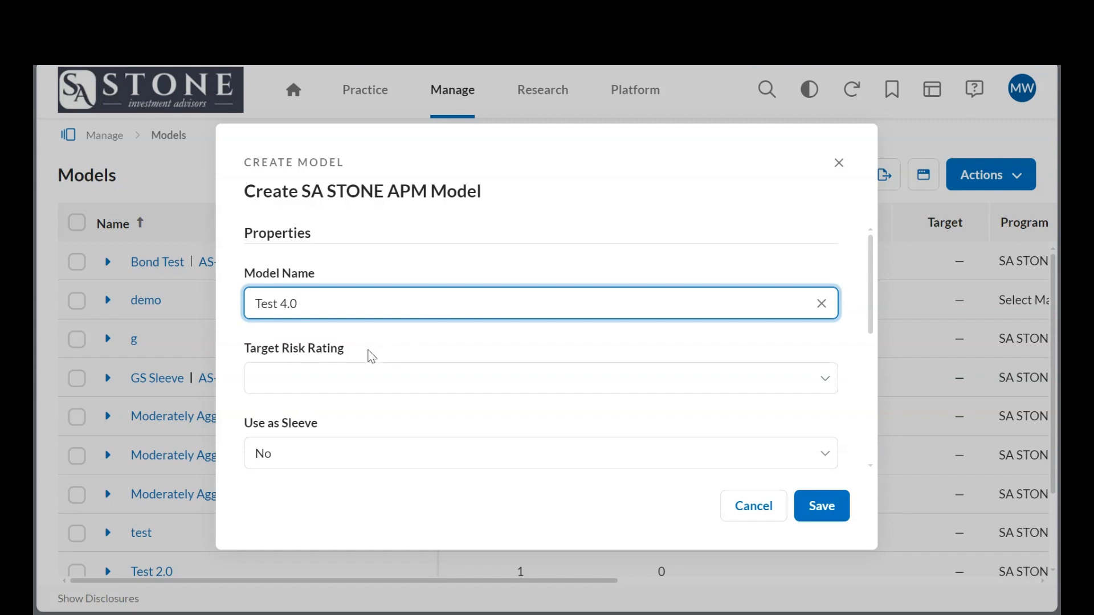
# Set the model's Target Risk Rating to Aggressive.
pyautogui.scroll(-2, 371, 355)
pyautogui.scroll(-1, 371, 356)
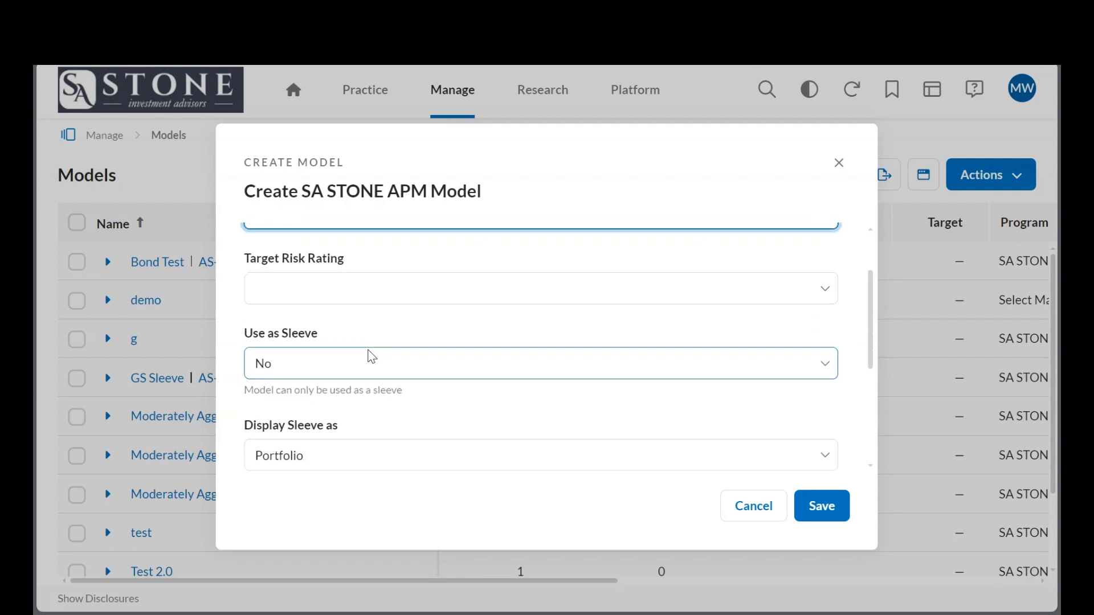
pyautogui.click(366, 300)
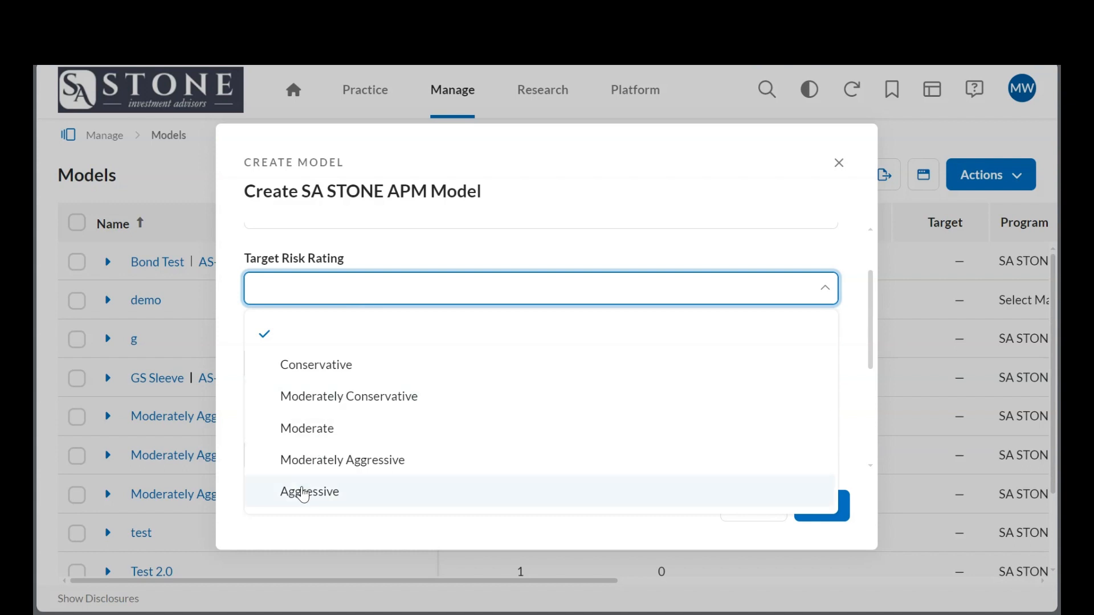
pyautogui.click(304, 492)
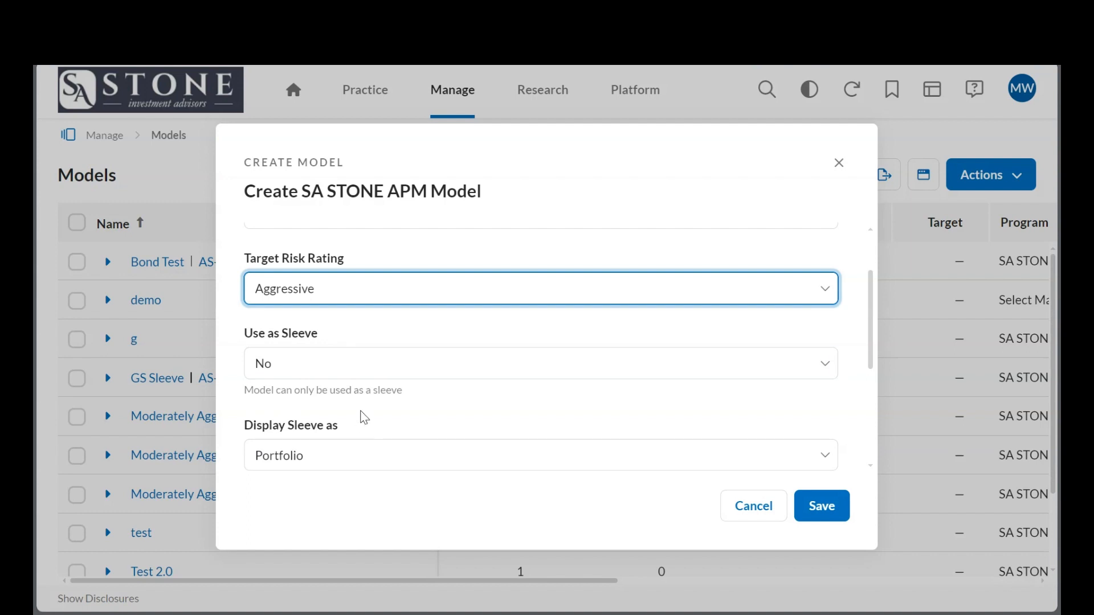
# Set the model's Rep Code to Share with All.
pyautogui.scroll(-1, 361, 378)
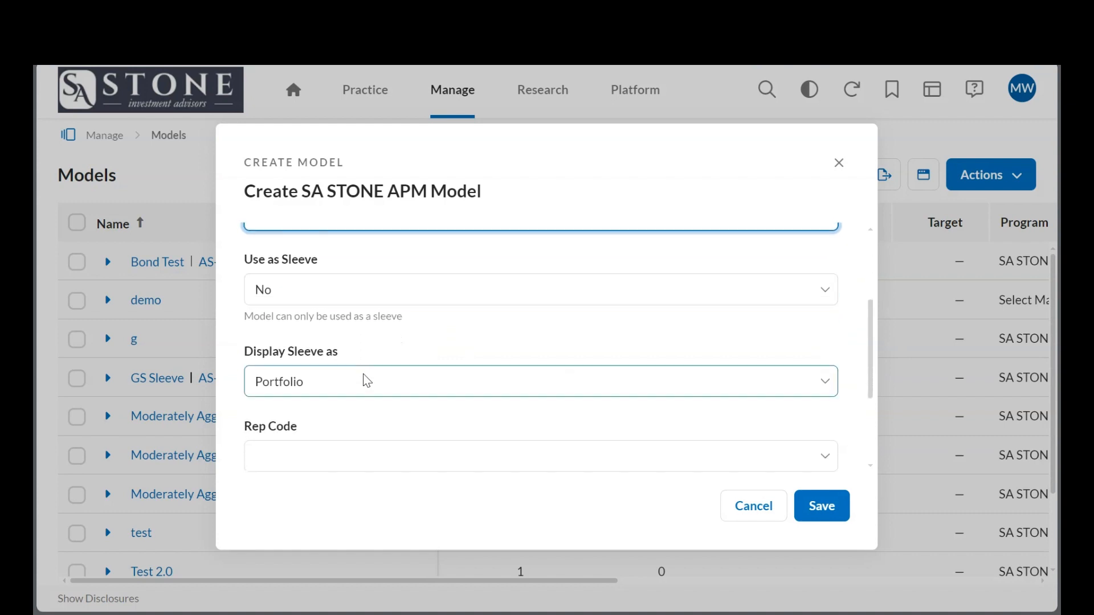
pyautogui.scroll(-2, 363, 335)
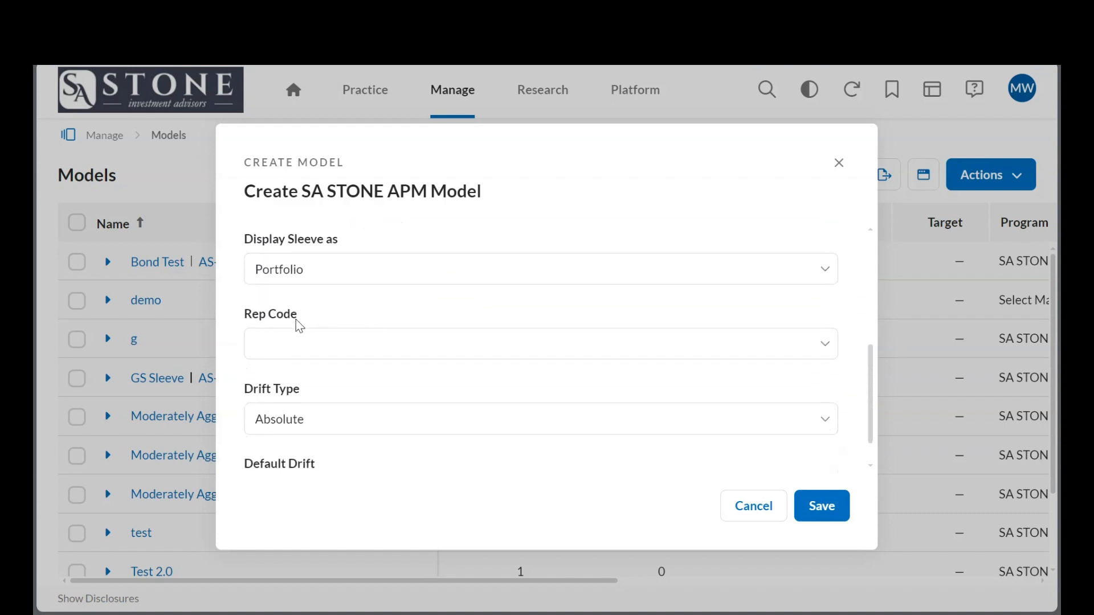
pyautogui.click(314, 348)
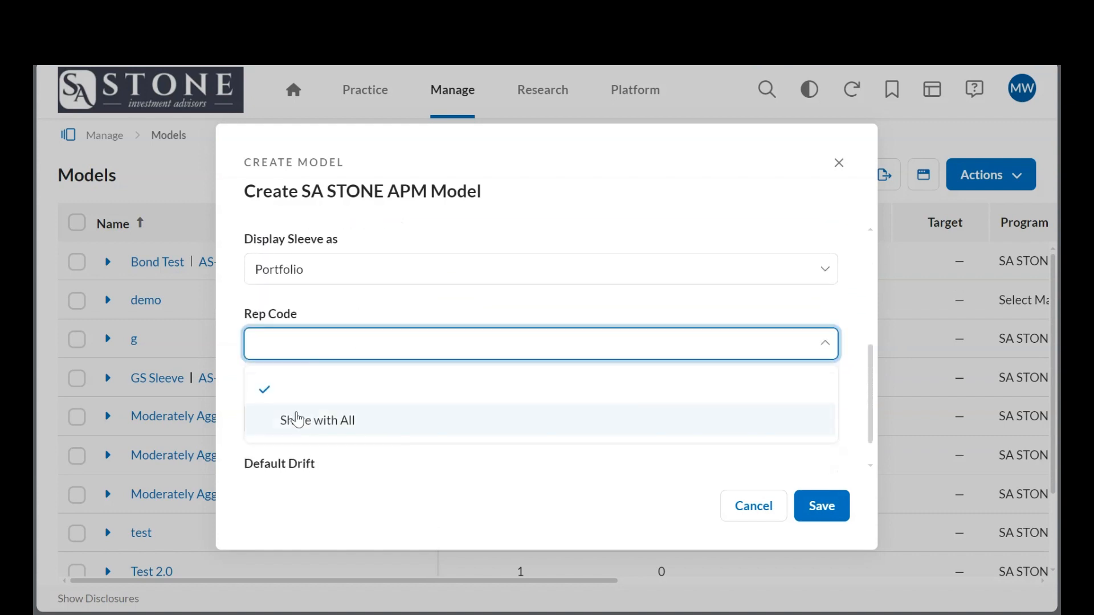
pyautogui.click(292, 422)
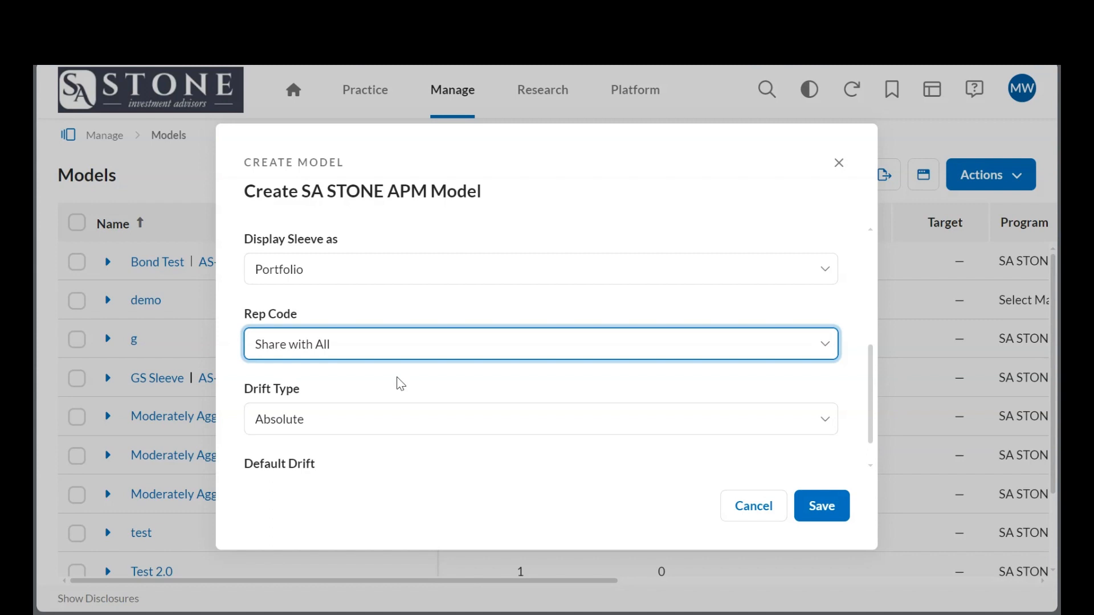
# Keep the Drift Type as Absolute, set the Default Drift to 10 and save the model.
pyautogui.scroll(-1, 400, 383)
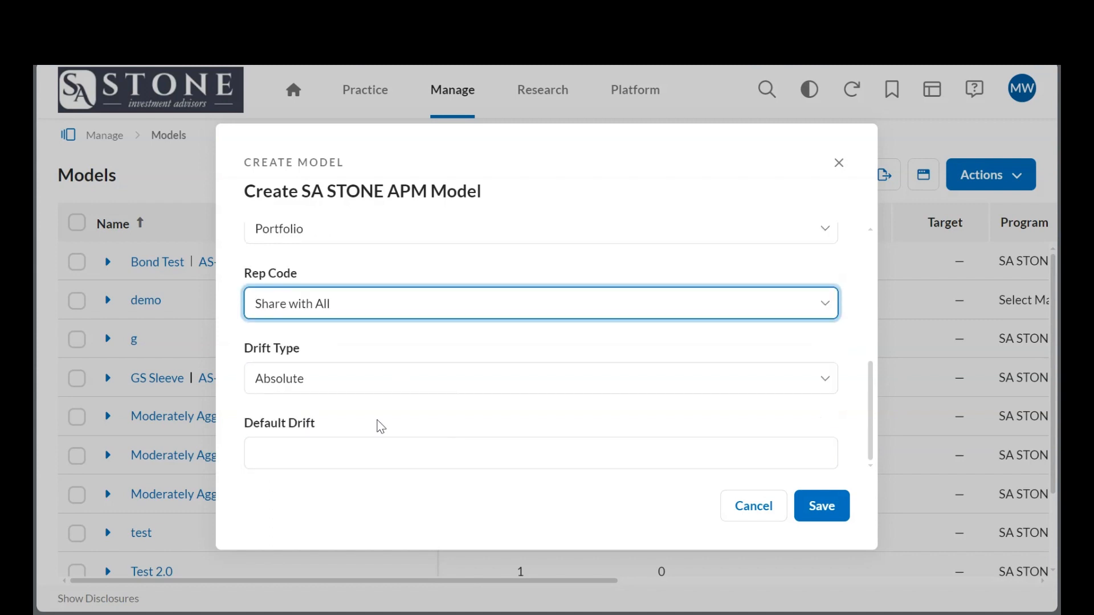
pyautogui.click(409, 391)
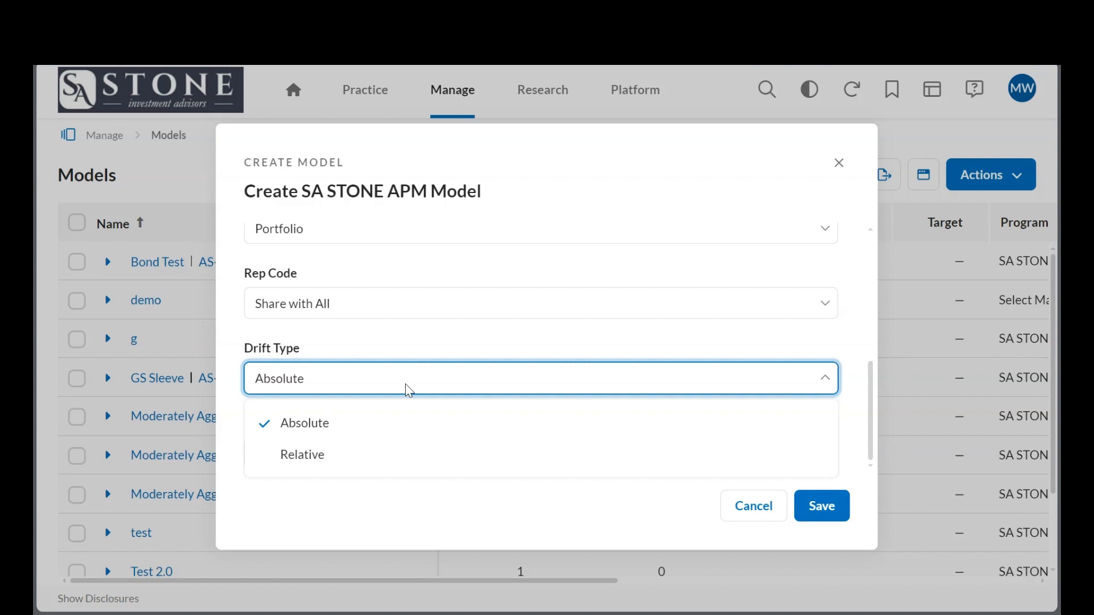
pyautogui.click(384, 432)
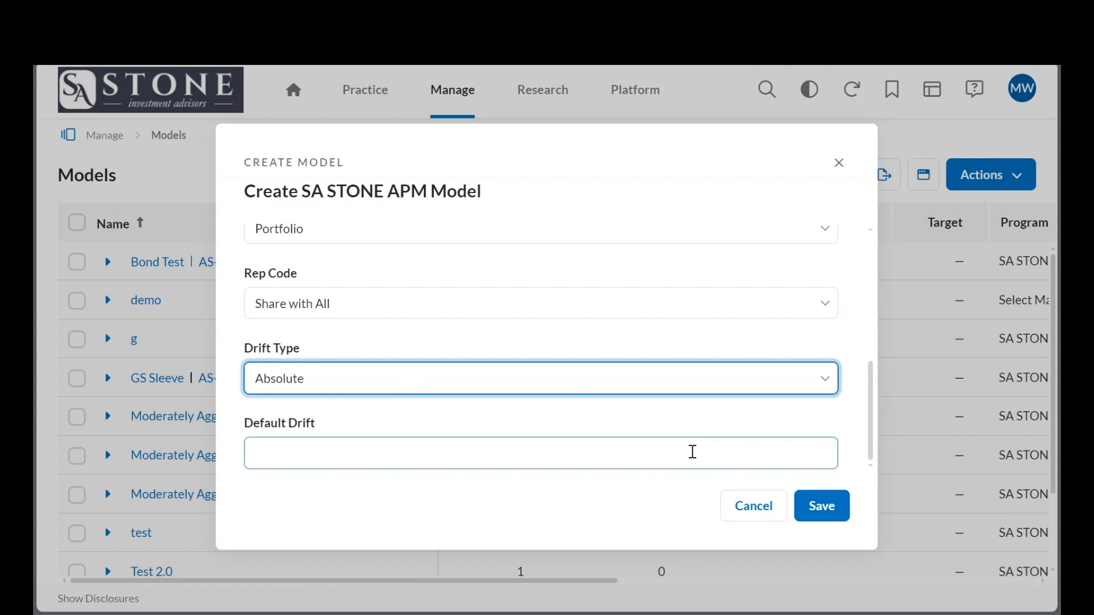
pyautogui.click(690, 450)
pyautogui.write('10')
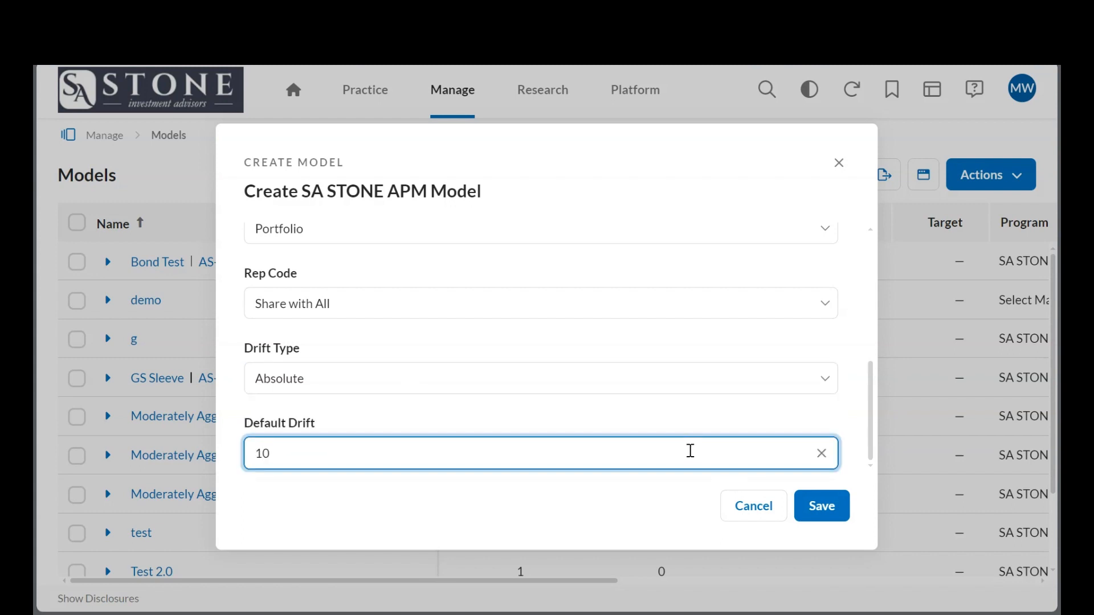
pyautogui.click(650, 485)
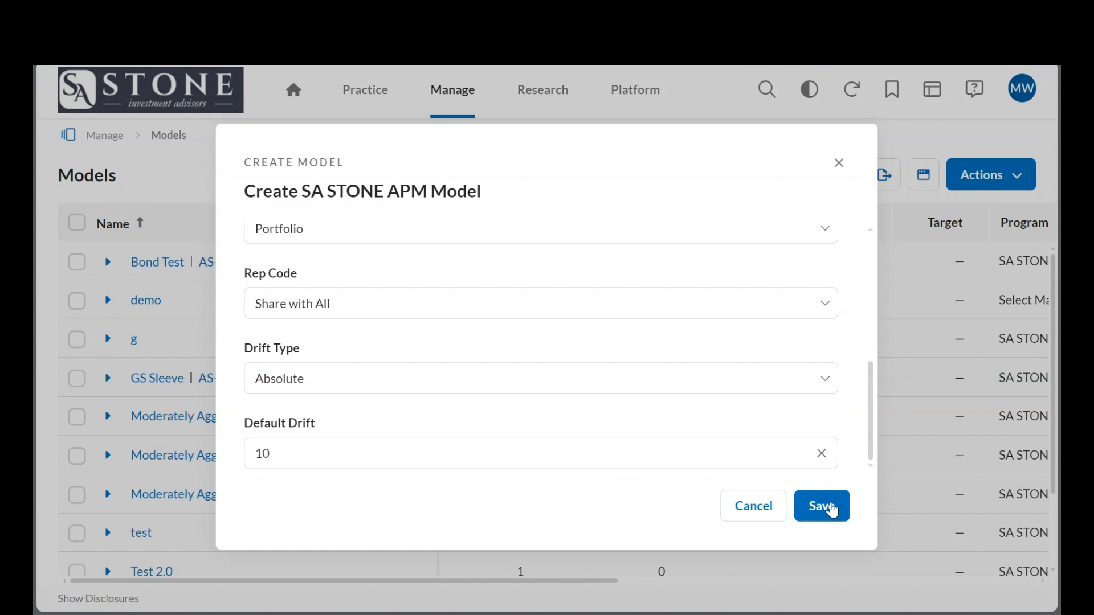
pyautogui.click(832, 508)
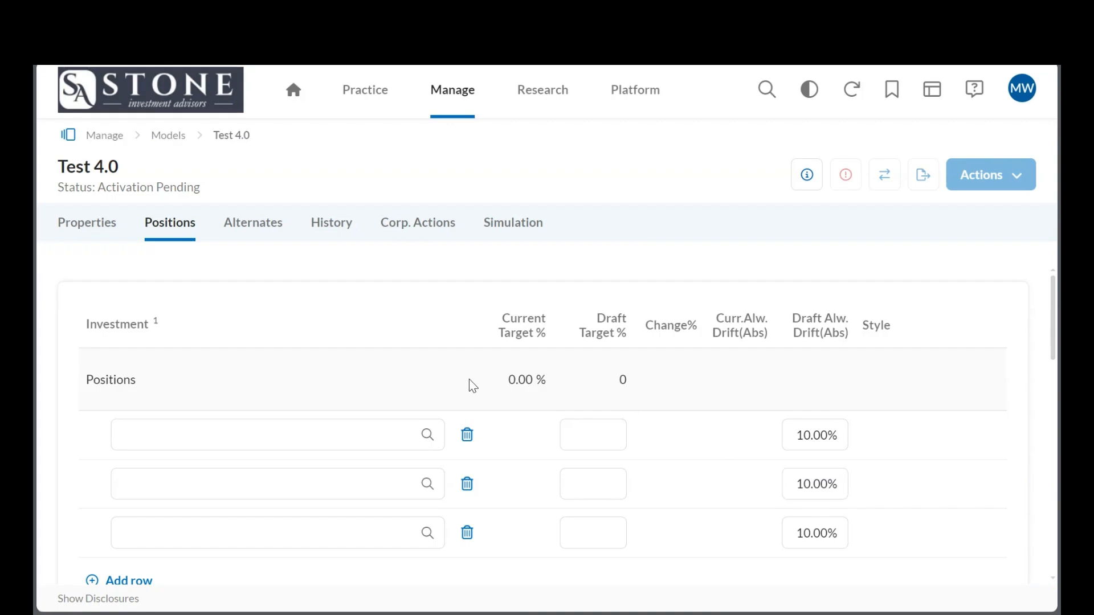
# Look over the new model's positions table, including its target and drift columns, cash row and save options.
pyautogui.scroll(-1, 459, 370)
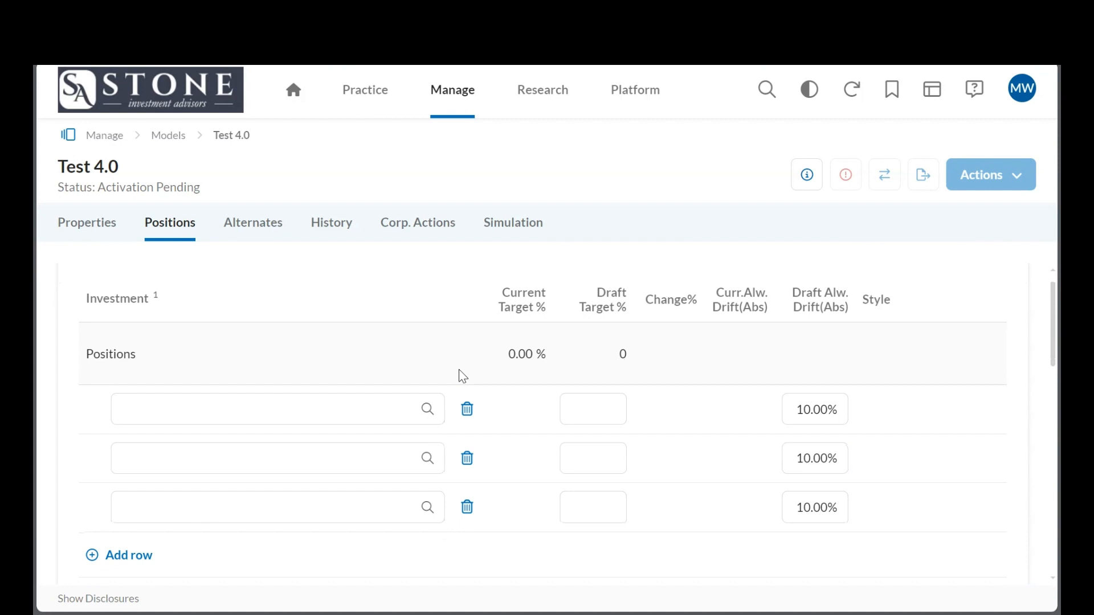
pyautogui.scroll(1, 460, 370)
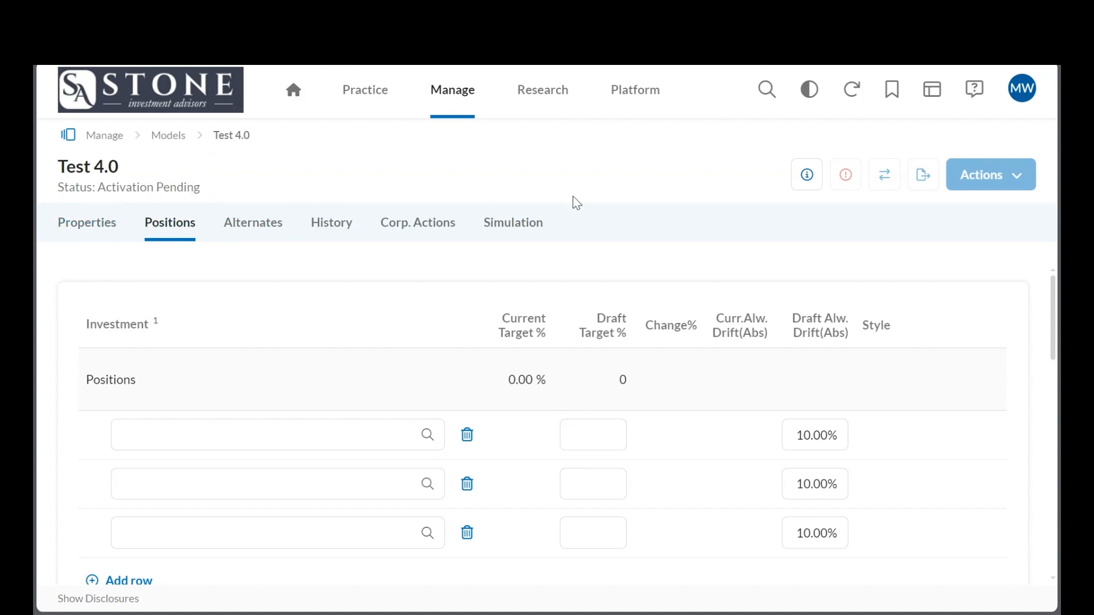
pyautogui.scroll(-1, 790, 261)
pyautogui.scroll(1, 791, 261)
pyautogui.scroll(-3, 1001, 378)
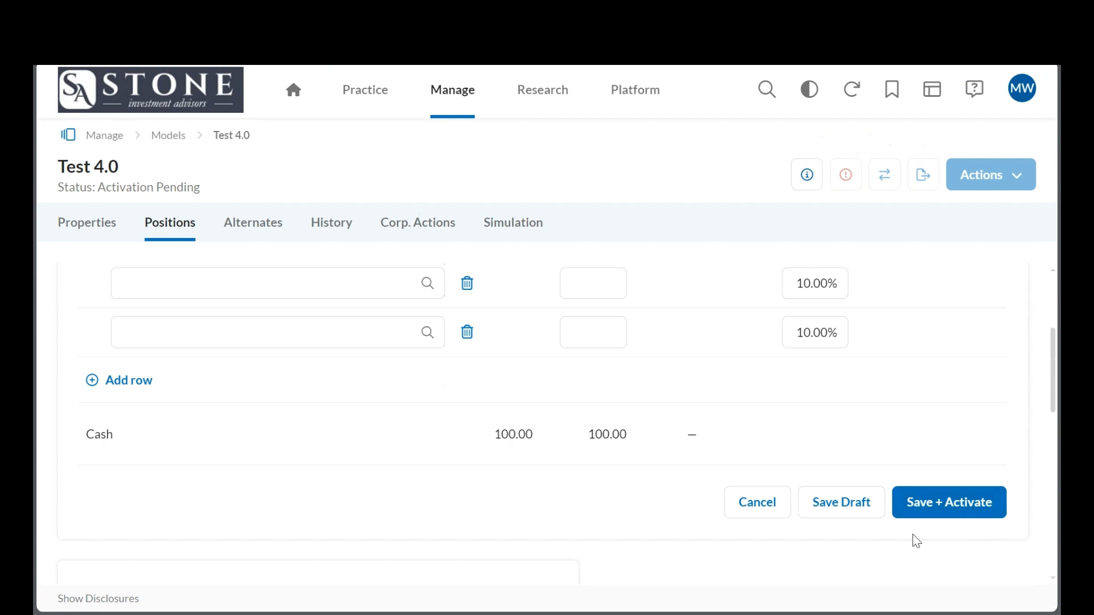
pyautogui.scroll(2, 955, 444)
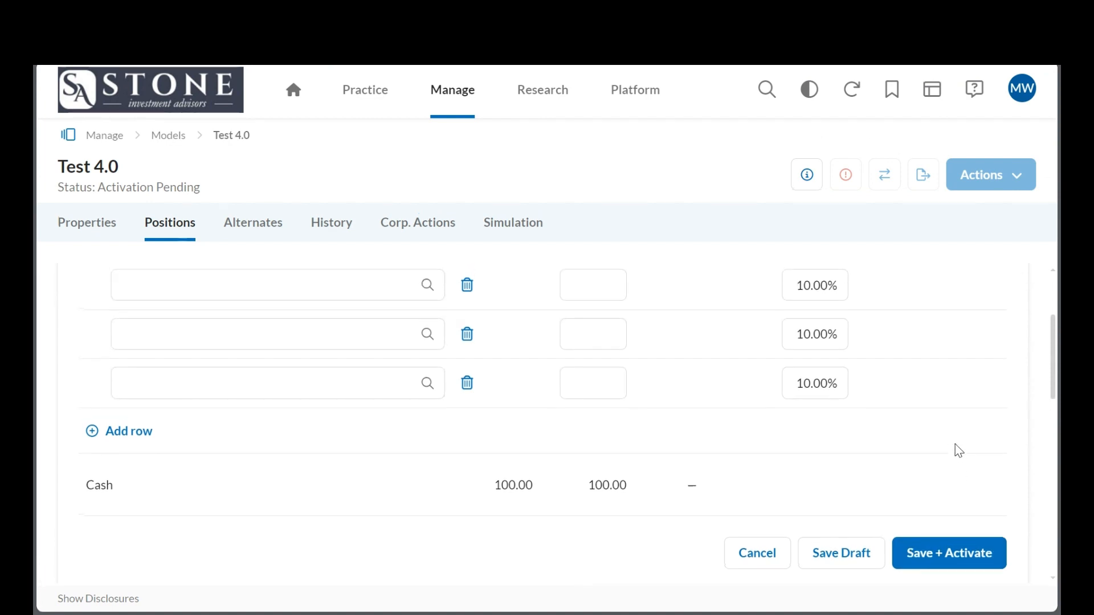
pyautogui.scroll(2, 955, 450)
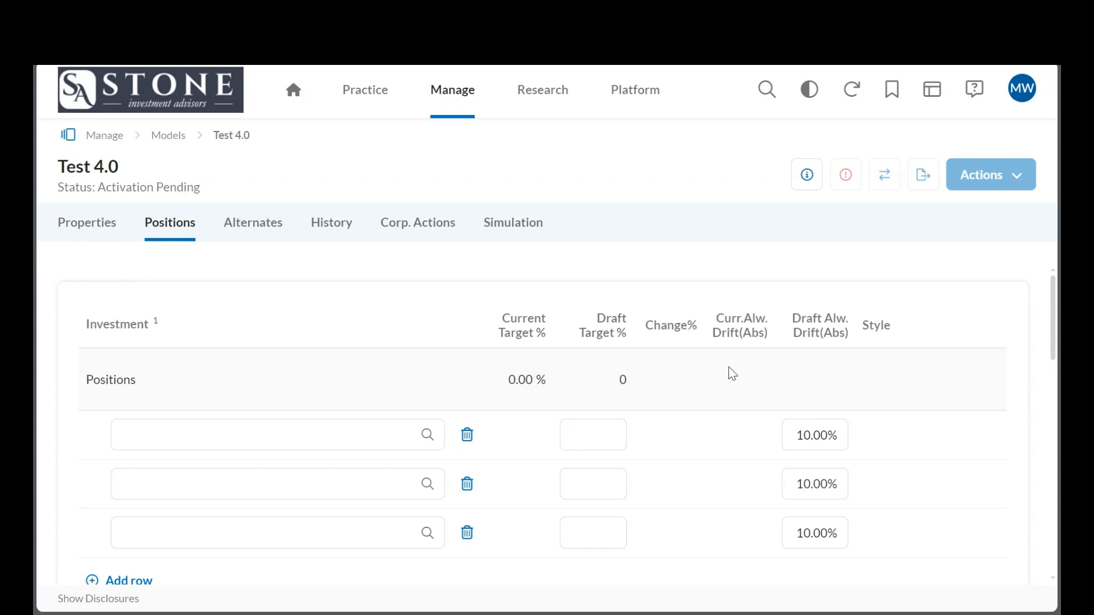
pyautogui.scroll(-2, 727, 285)
pyautogui.scroll(2, 727, 285)
pyautogui.scroll(-2, 213, 348)
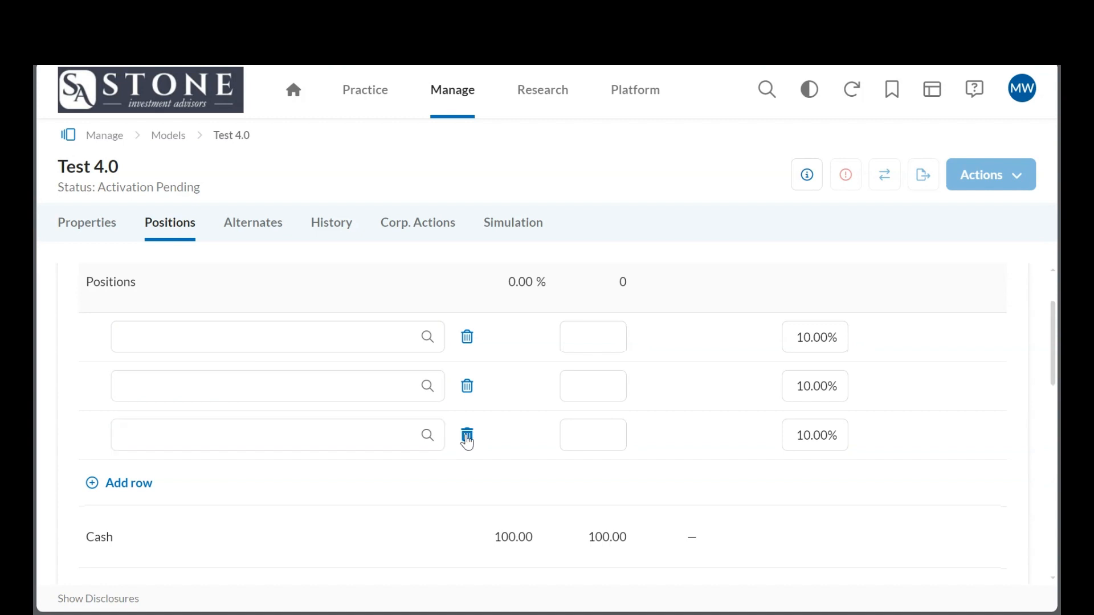
# Delete the last of the empty position rows and add several new blank rows to the positions table.
pyautogui.click(467, 436)
pyautogui.click(135, 440)
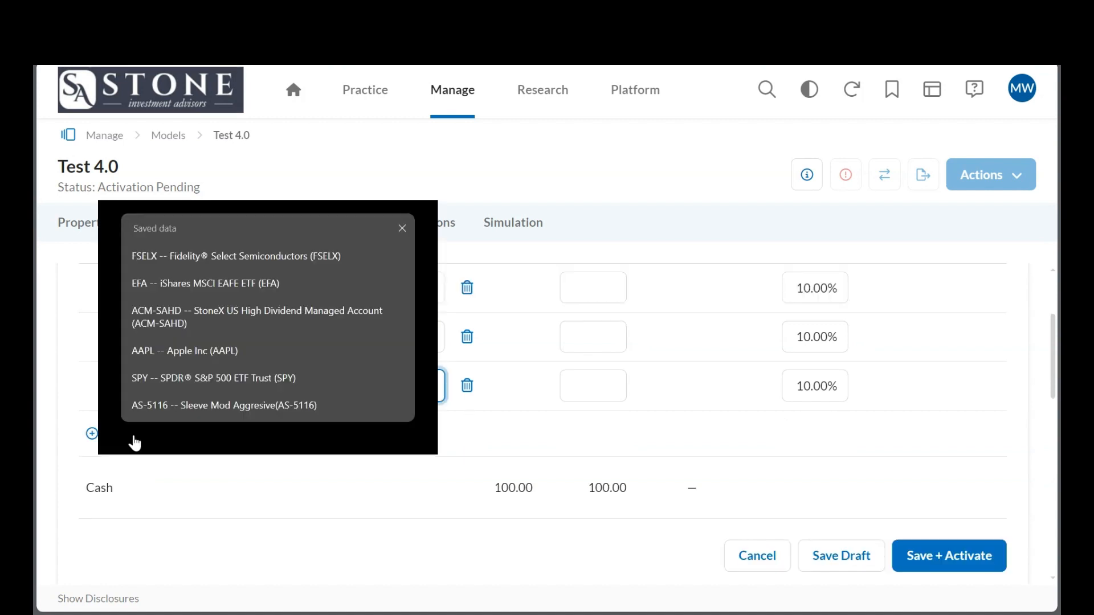
pyautogui.click(134, 439)
pyautogui.click(134, 439)
pyautogui.click(102, 439)
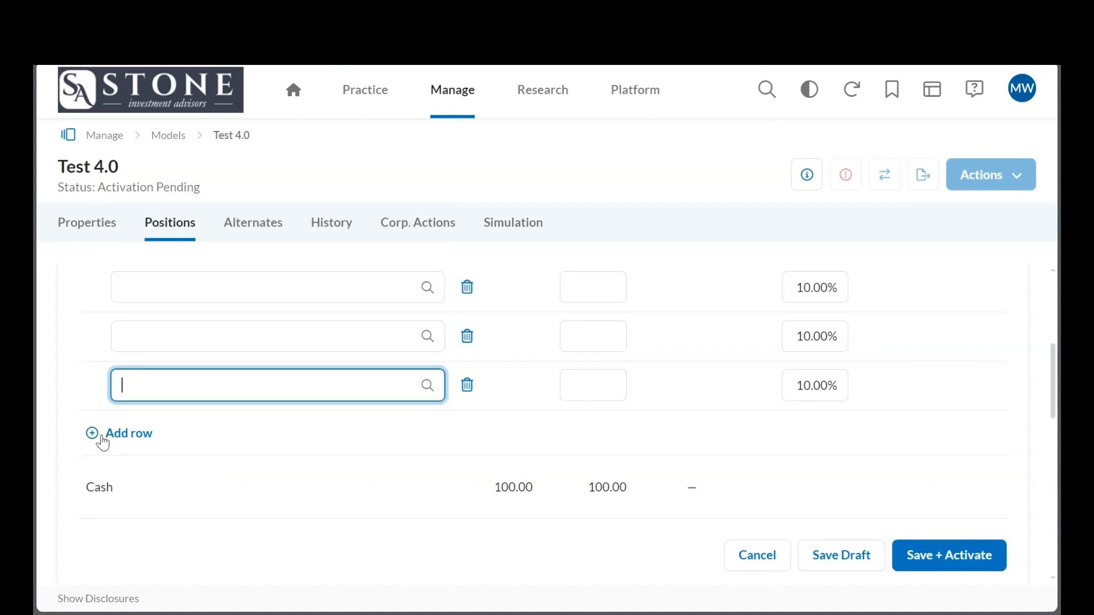
pyautogui.click(374, 456)
# Enter the saved investment SPY -- SPDR® S&P 500 ETF Trust (SPY) in the first position row.
pyautogui.scroll(1, 410, 473)
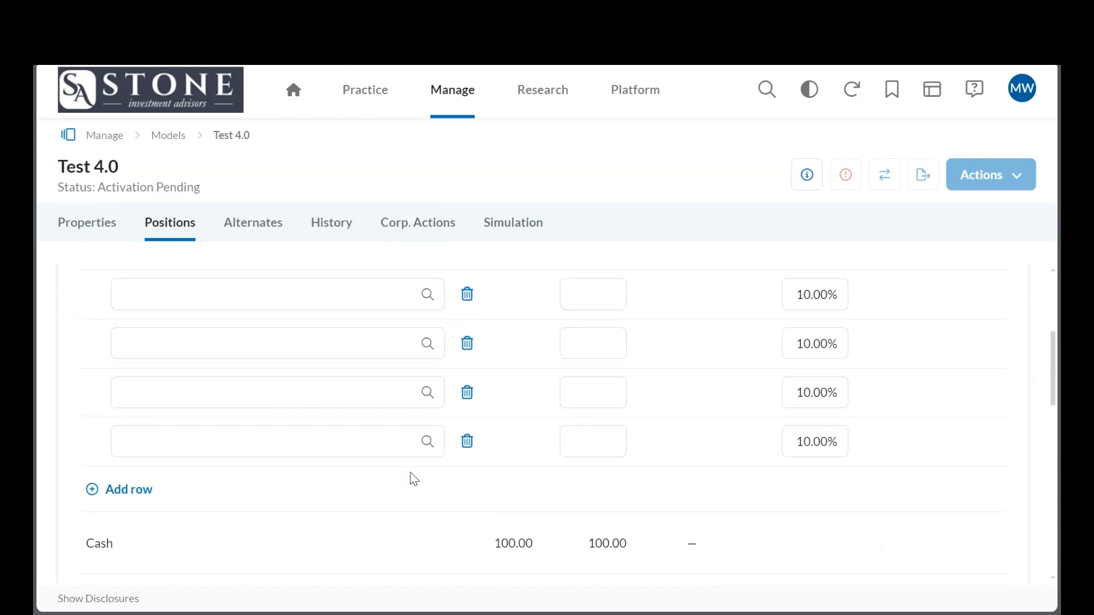
pyautogui.scroll(2, 410, 474)
pyautogui.click(336, 340)
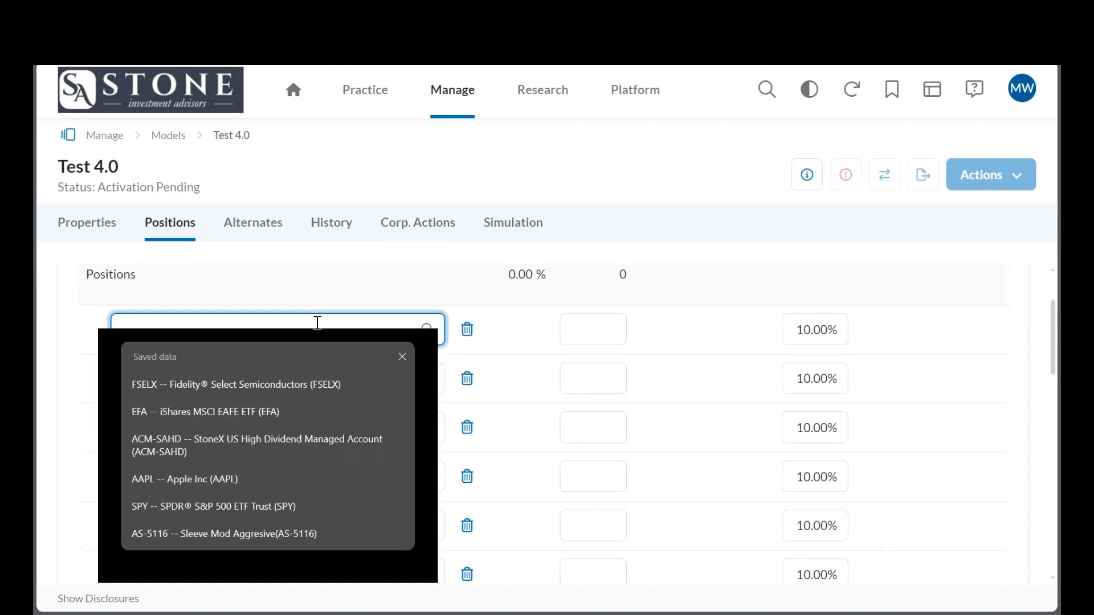
pyautogui.click(160, 504)
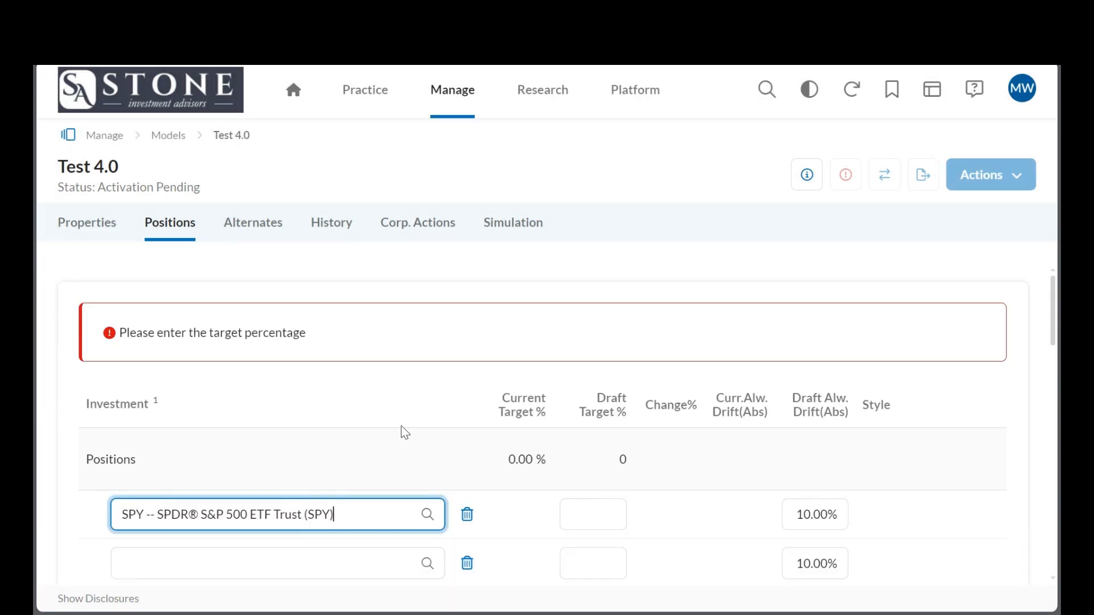
# Open the investment search for the second position row and look through the available security types.
pyautogui.scroll(-3, 429, 415)
pyautogui.click(428, 416)
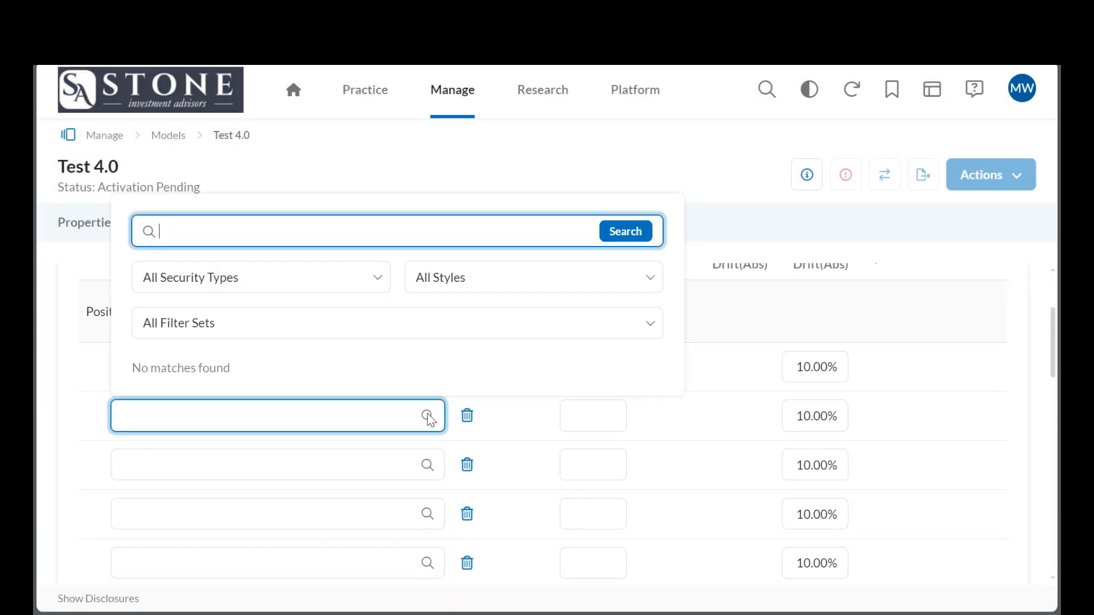
pyautogui.click(351, 279)
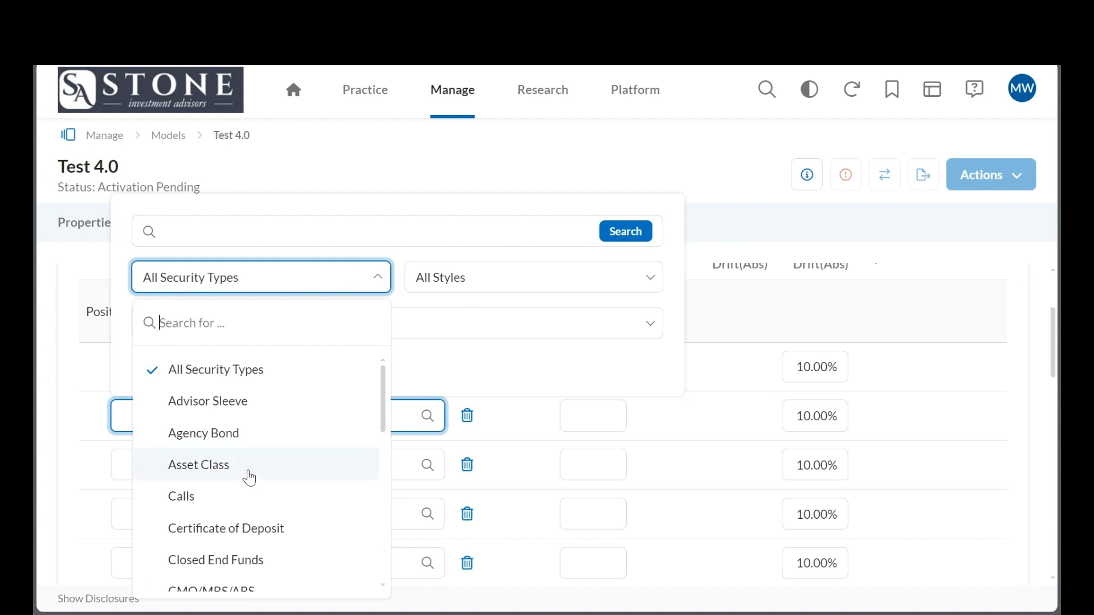
pyautogui.scroll(-1, 249, 477)
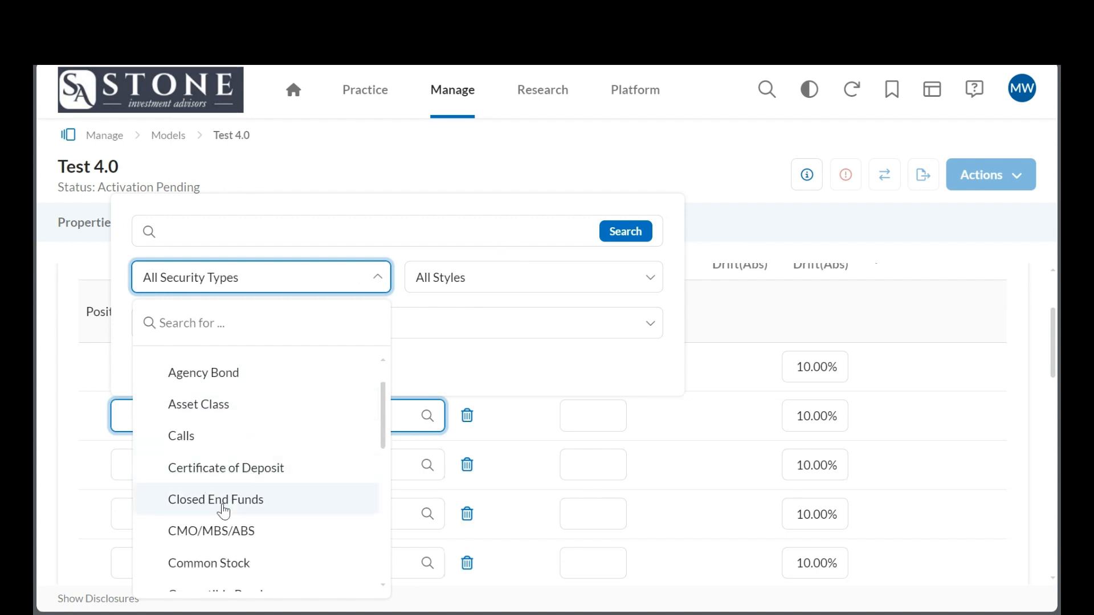
pyautogui.click(258, 284)
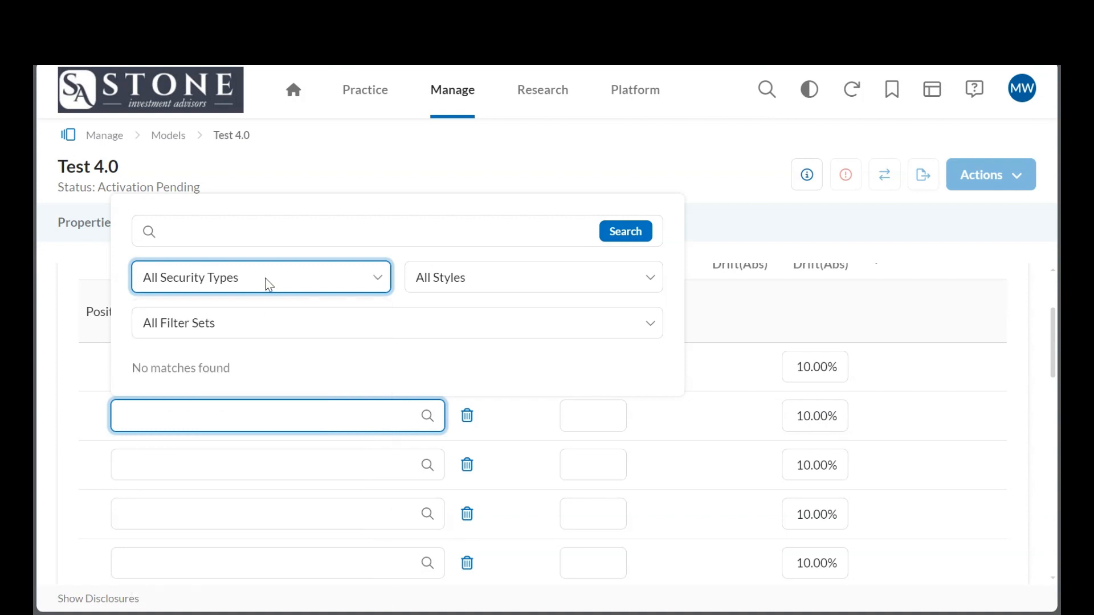
# Look through the available investment styles in the second row's search and close the search without choosing an investment.
pyautogui.click(512, 289)
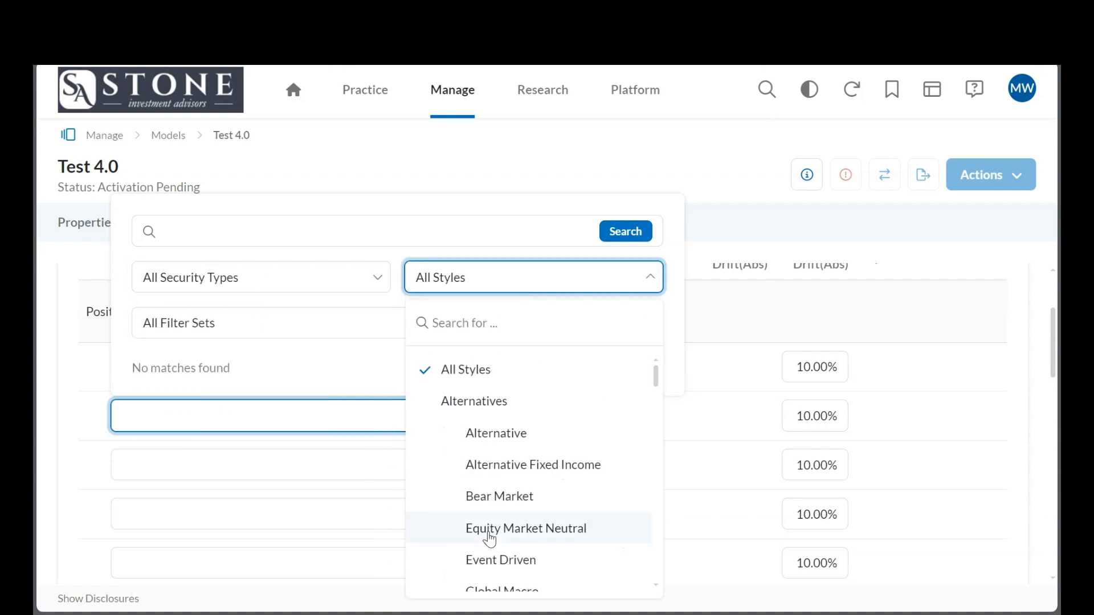
pyautogui.scroll(-10, 491, 486)
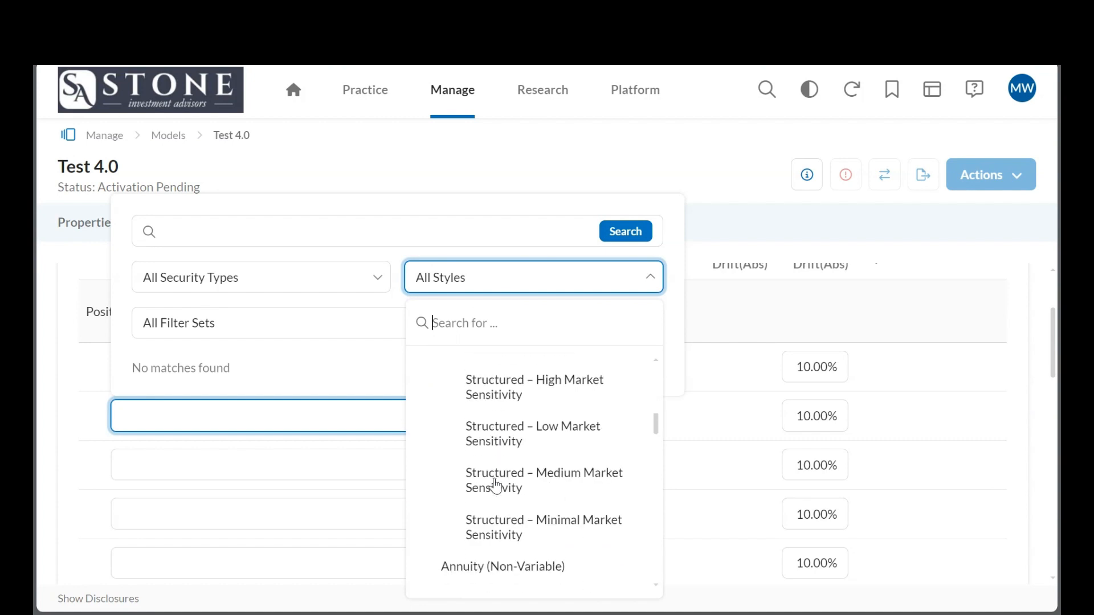
pyautogui.scroll(-3, 496, 486)
pyautogui.scroll(2, 496, 486)
pyautogui.scroll(-5, 495, 486)
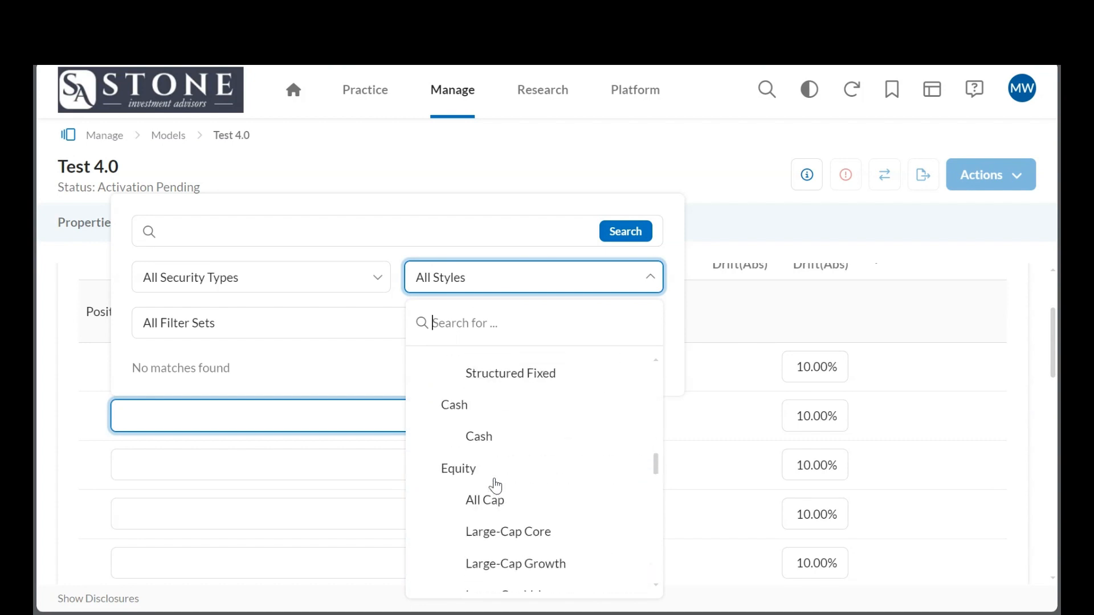
pyautogui.scroll(-4, 495, 486)
pyautogui.click(494, 272)
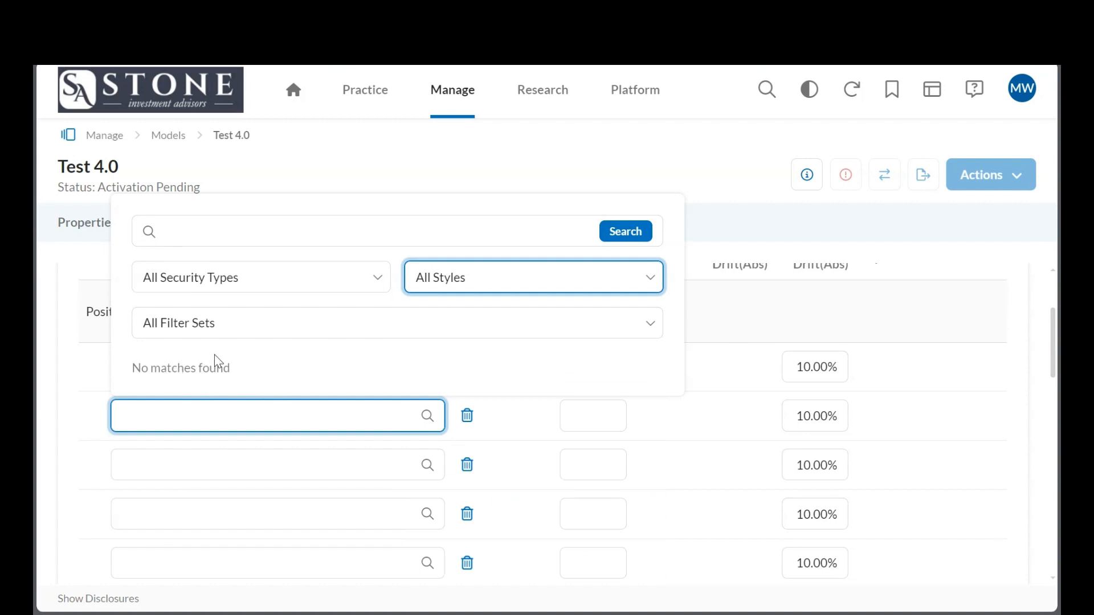
pyautogui.click(501, 169)
# Try to save the positions as a draft with SPY's draft target percentage left blank.
pyautogui.click(585, 373)
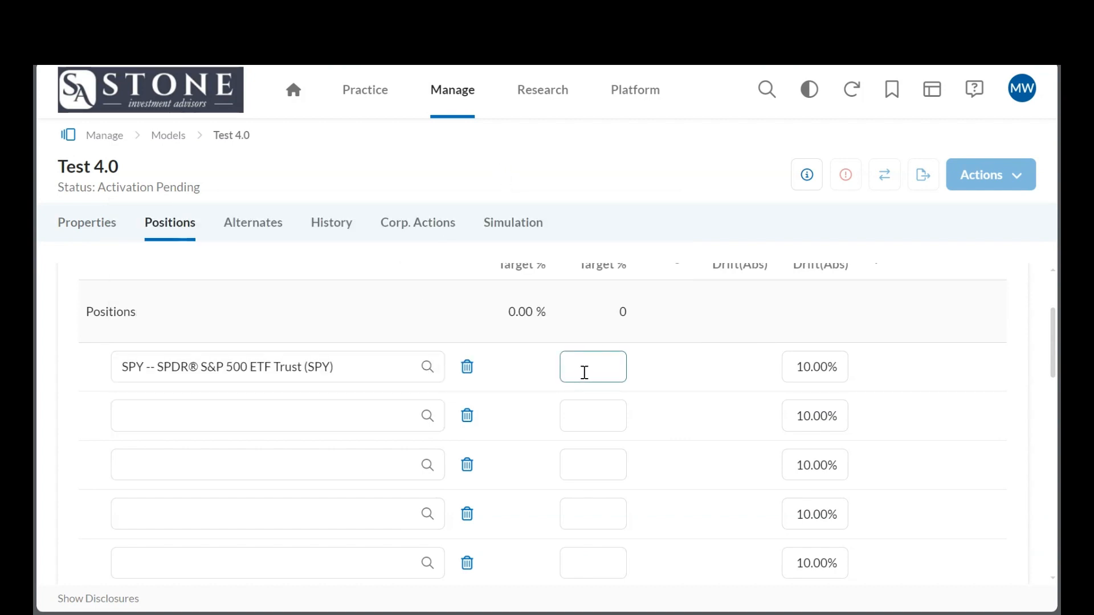
pyautogui.click(647, 408)
pyautogui.scroll(-3, 721, 419)
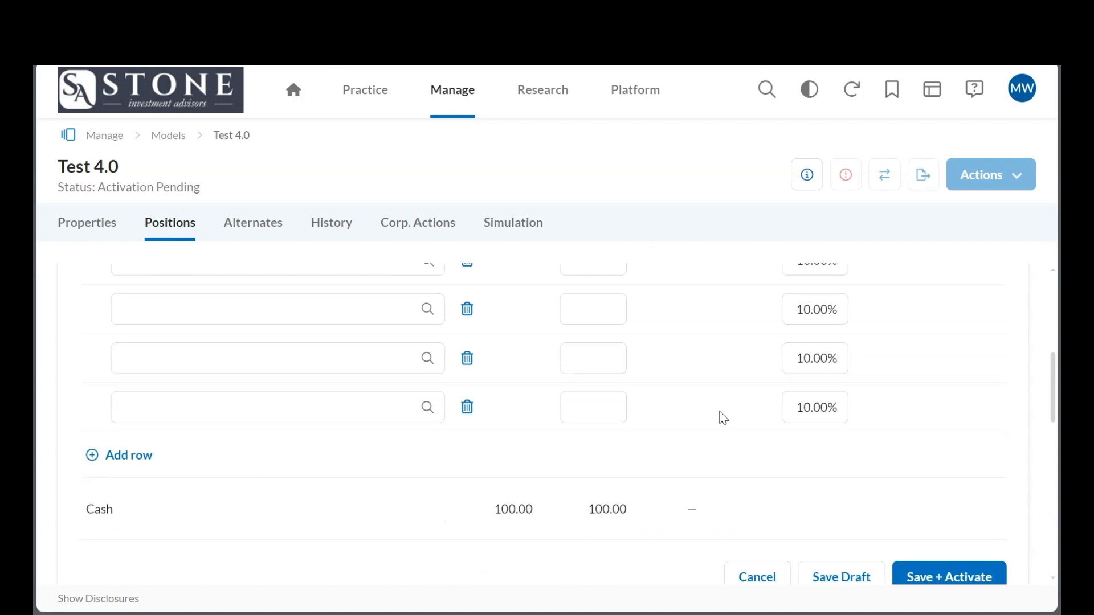
pyautogui.click(826, 560)
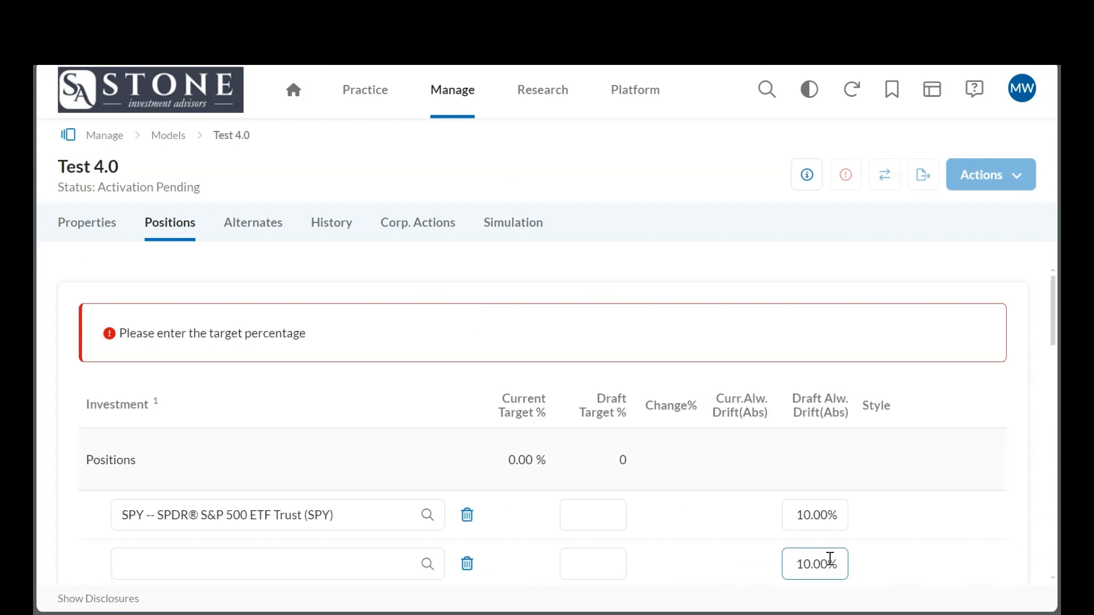
# Set SPY's draft target to 100% and save the model positions as a draft.
pyautogui.click(602, 512)
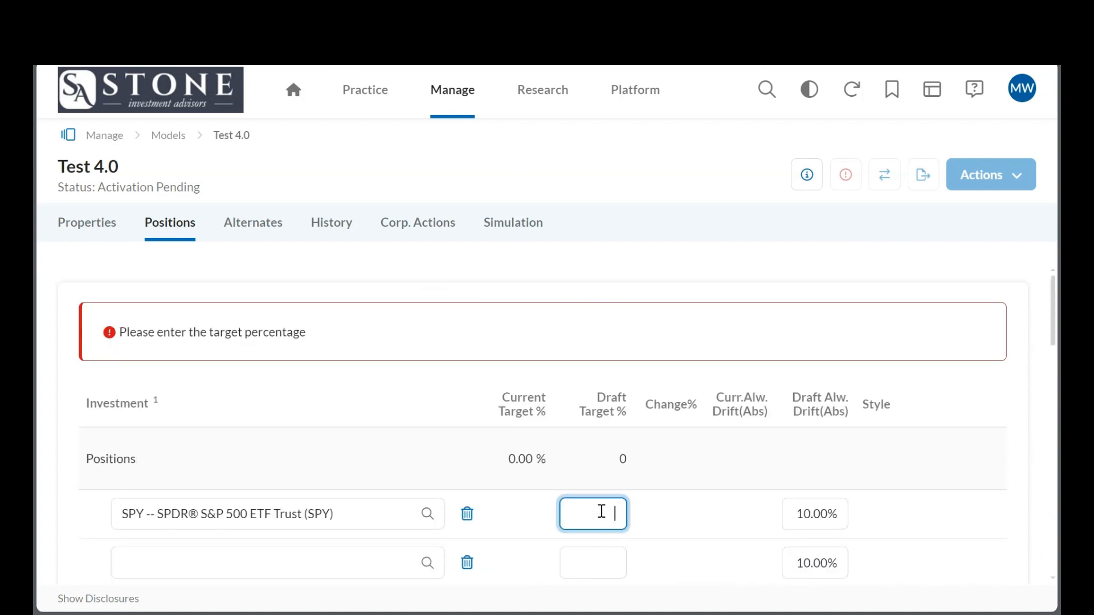
pyautogui.write('100')
pyautogui.click(717, 513)
pyautogui.scroll(-5, 732, 496)
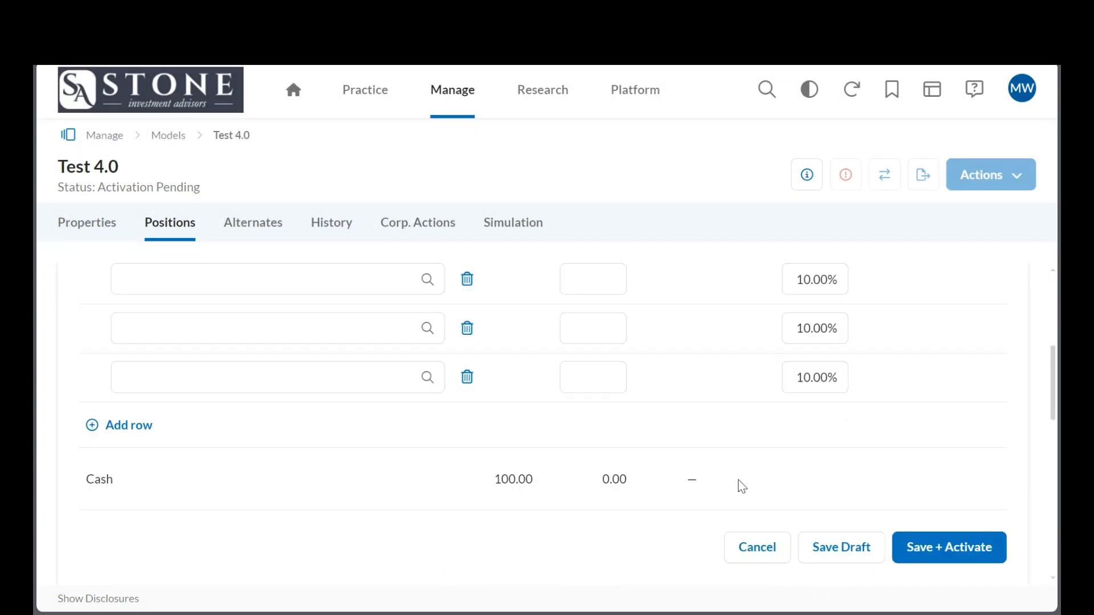
pyautogui.click(838, 512)
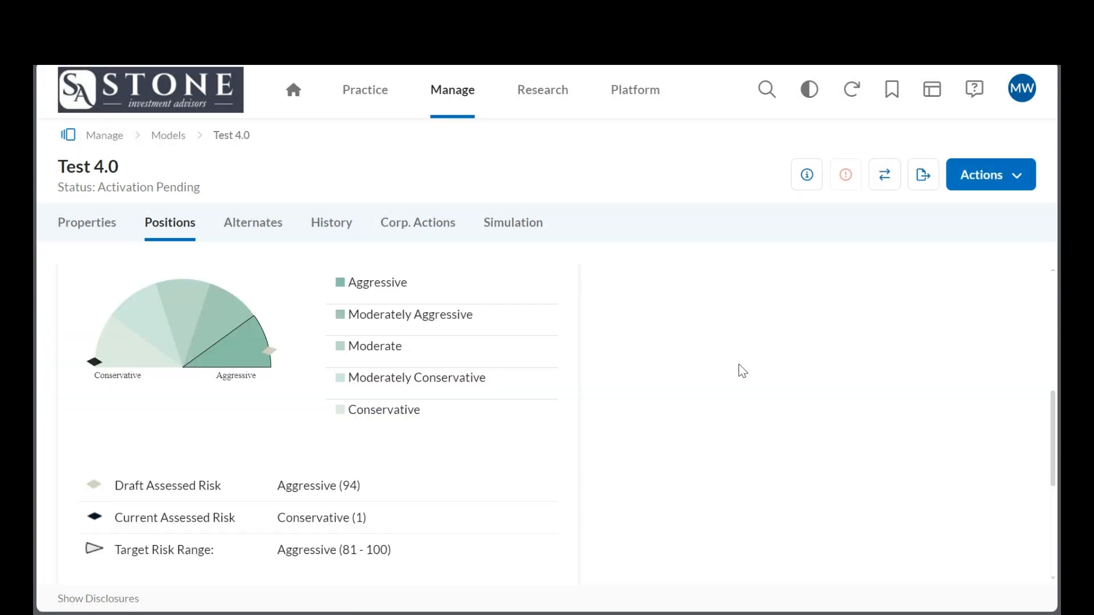
# Open the option to import positions from a file, review its CSV format and file settings, and close it without importing.
pyautogui.scroll(5, 742, 371)
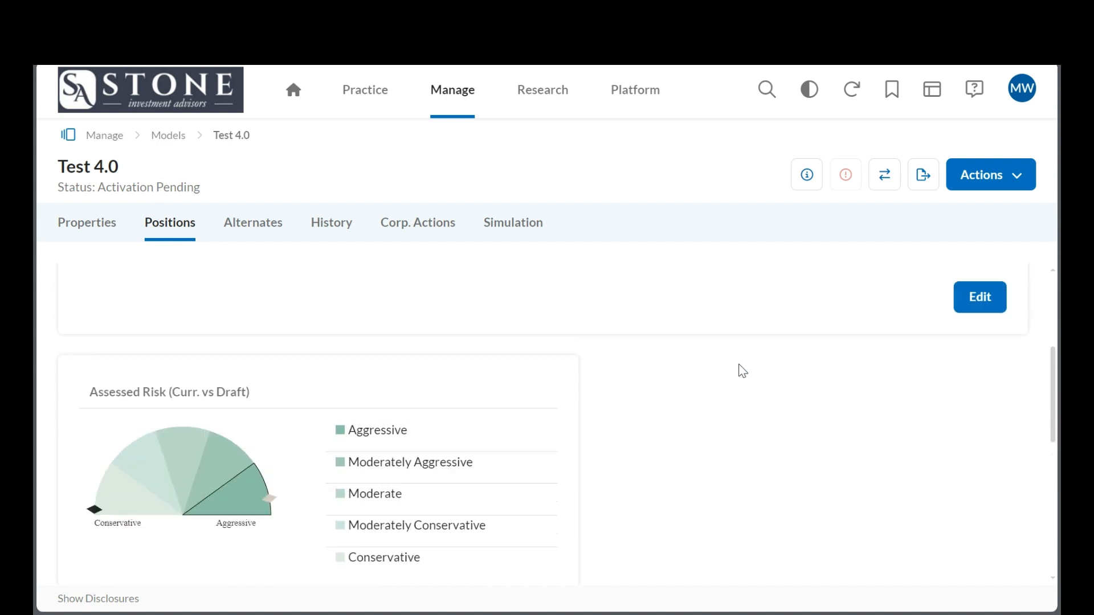
pyautogui.click(963, 174)
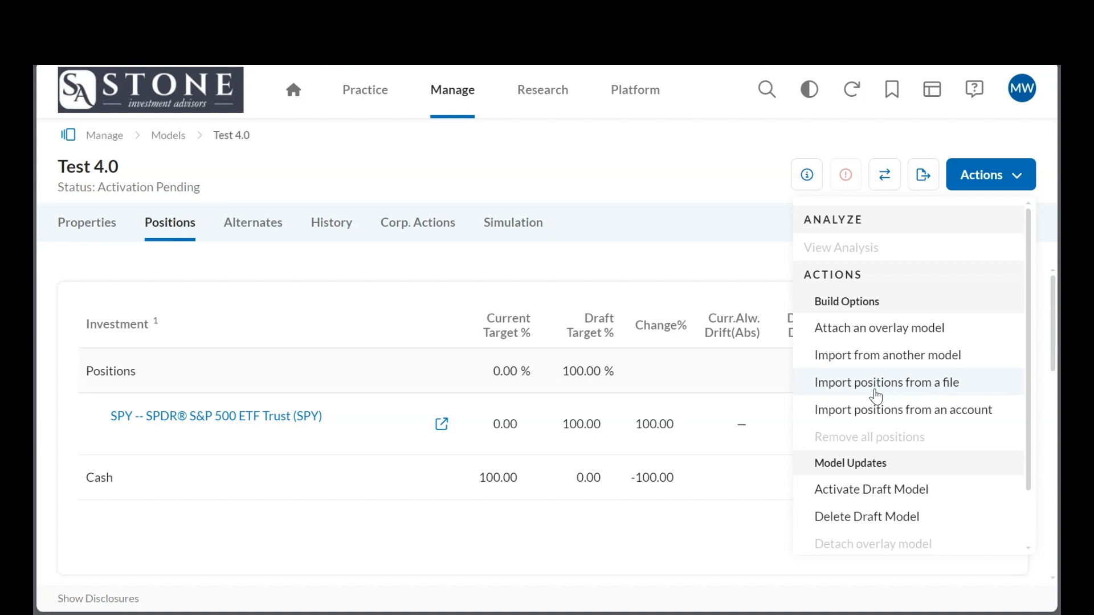
pyautogui.click(876, 387)
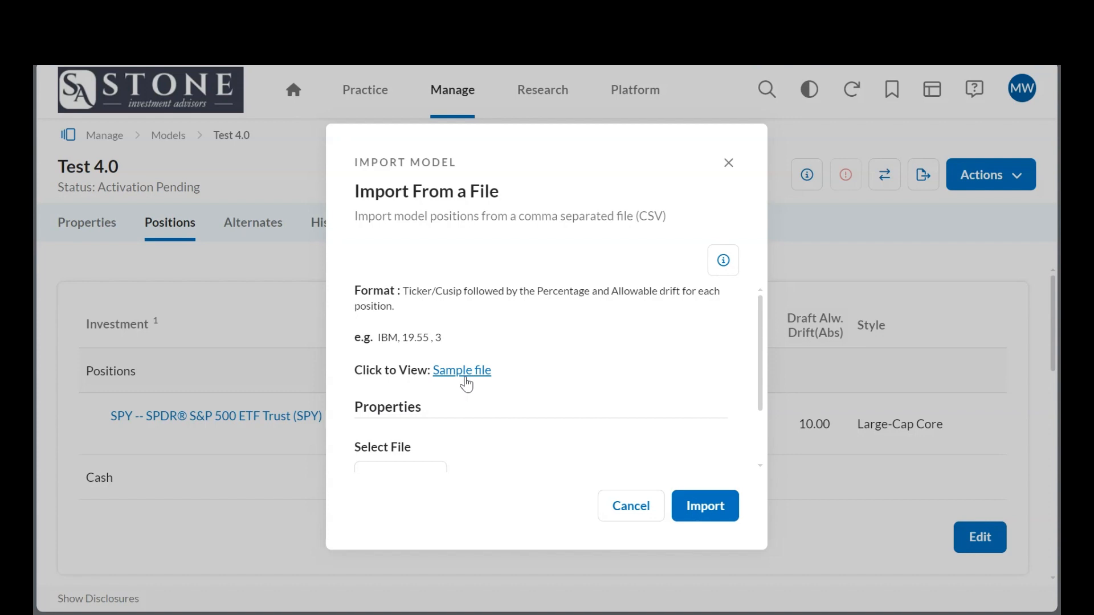
pyautogui.scroll(-1, 466, 384)
pyautogui.scroll(1, 464, 384)
pyautogui.click(728, 165)
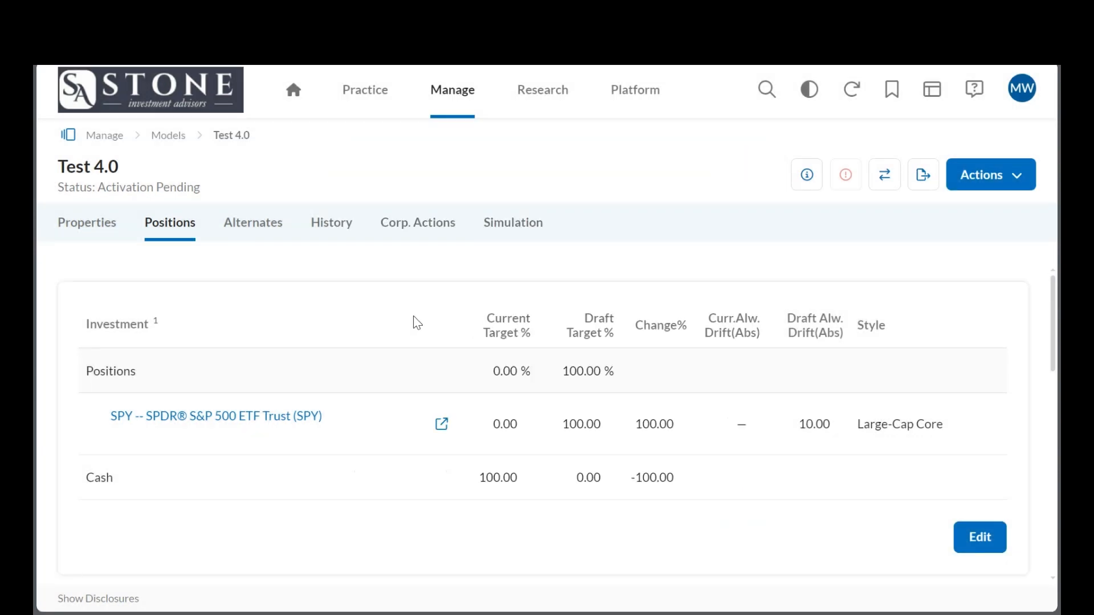
# Examine the assessed risk chart, comparing the draft and current risk with the target risk range.
pyautogui.scroll(-4, 415, 321)
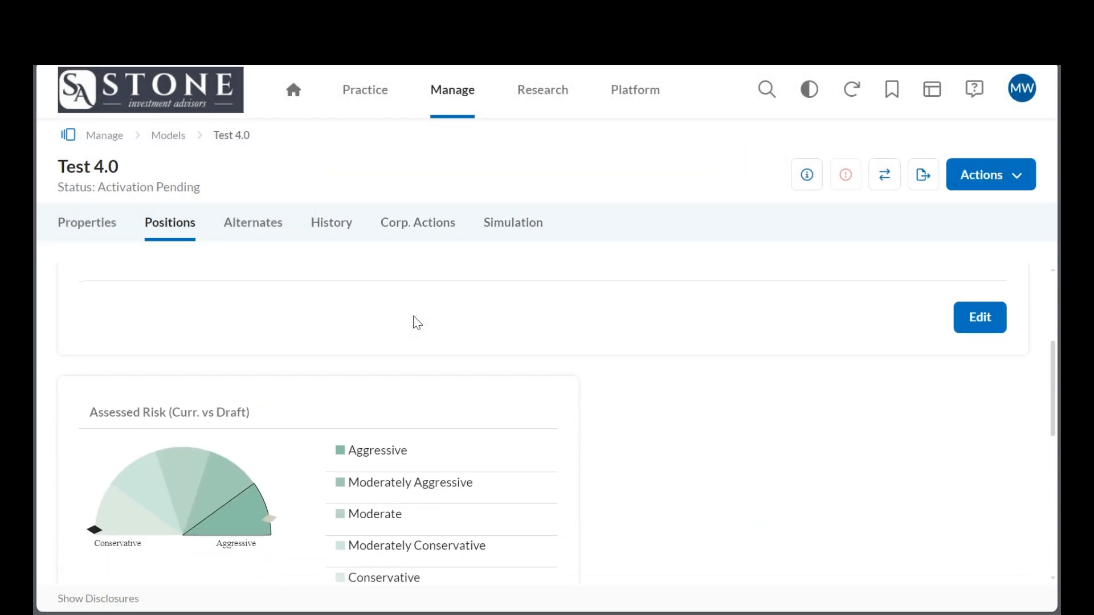
pyautogui.scroll(-1, 416, 323)
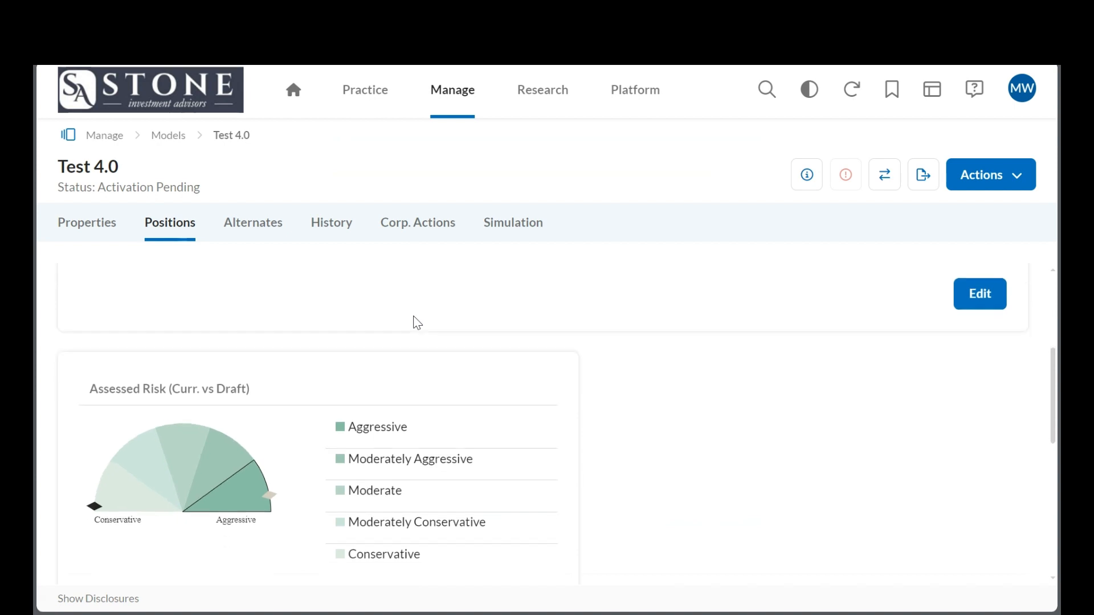
pyautogui.scroll(-1, 261, 468)
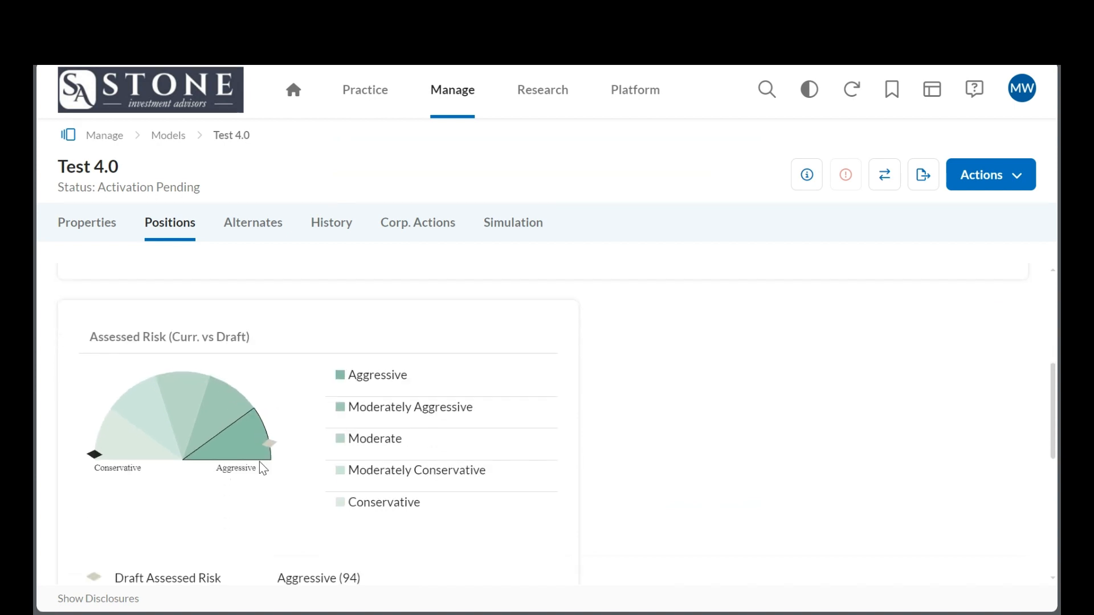
pyautogui.scroll(-2, 123, 577)
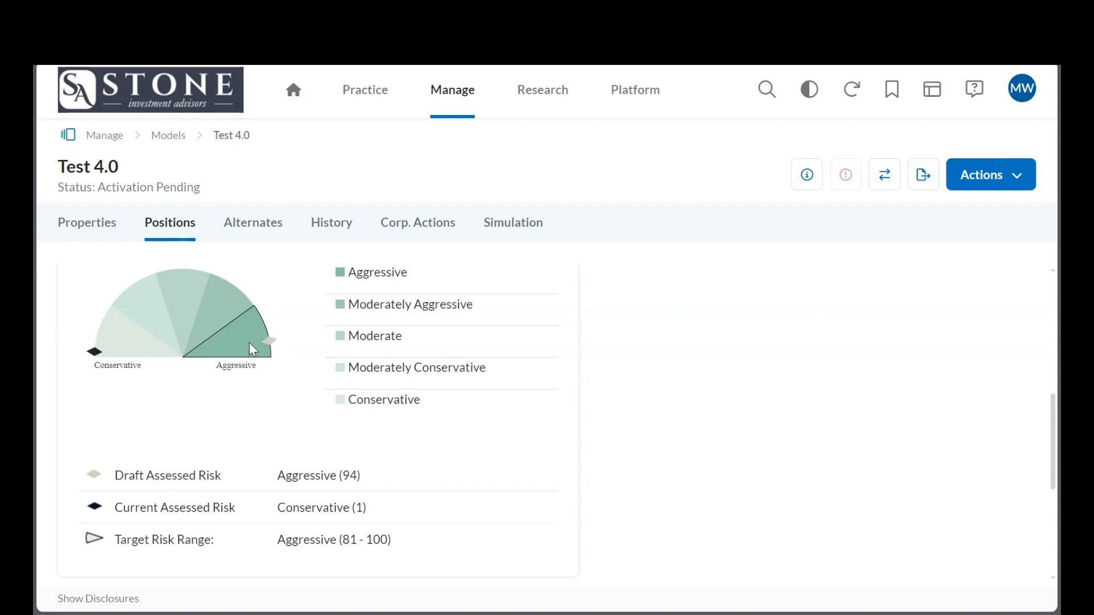
pyautogui.scroll(1, 240, 380)
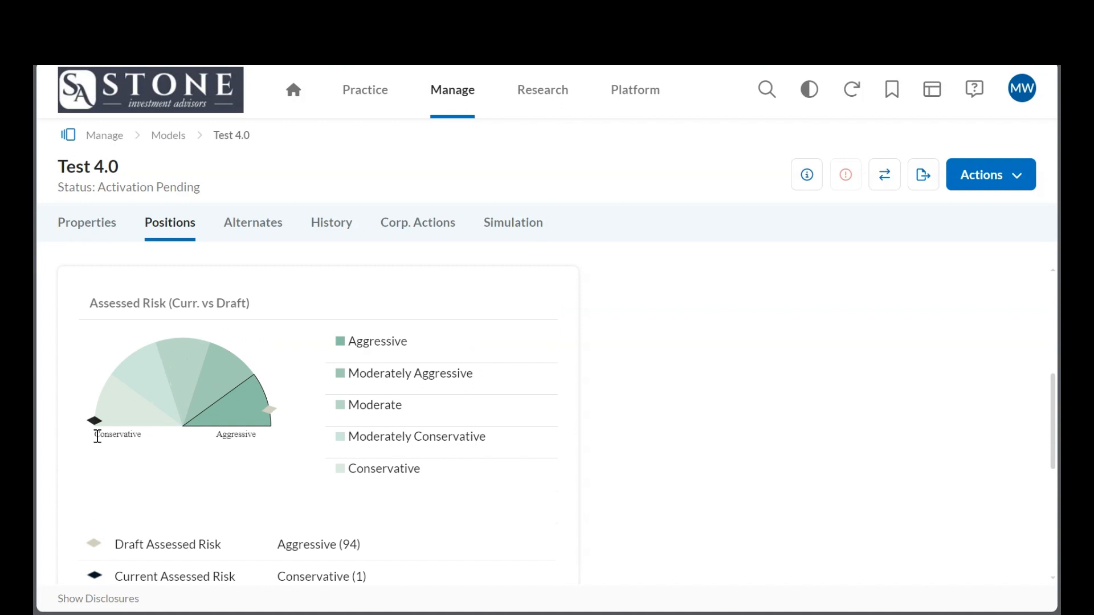
pyautogui.scroll(5, 99, 437)
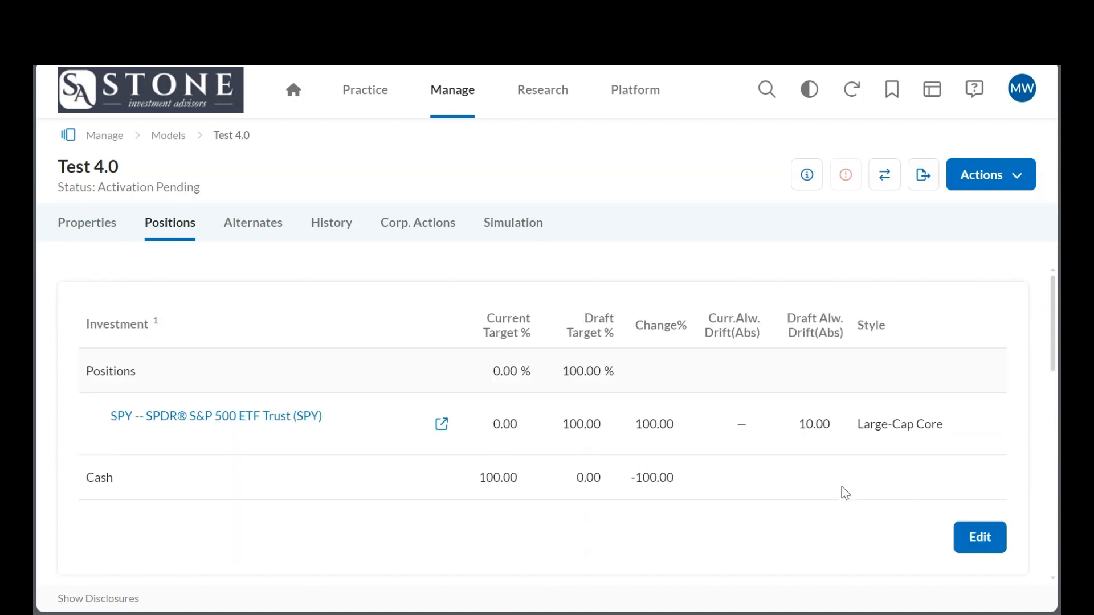
# Reopen the draft positions for editing, review the rows, and save and activate the model.
pyautogui.click(983, 546)
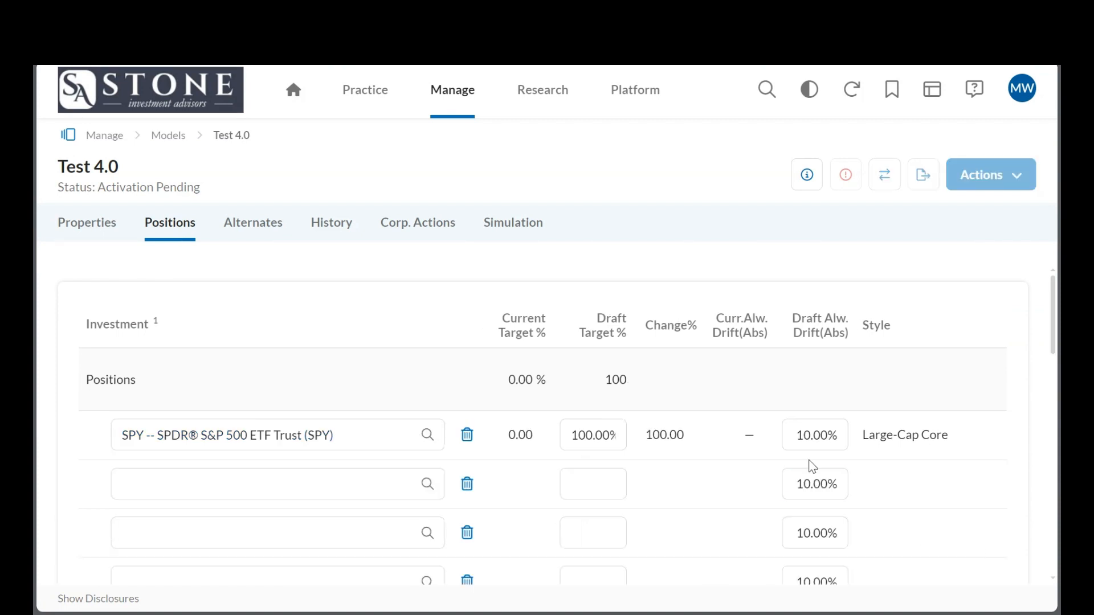
pyautogui.scroll(-2, 813, 464)
pyautogui.scroll(-2, 814, 467)
pyautogui.scroll(1, 813, 467)
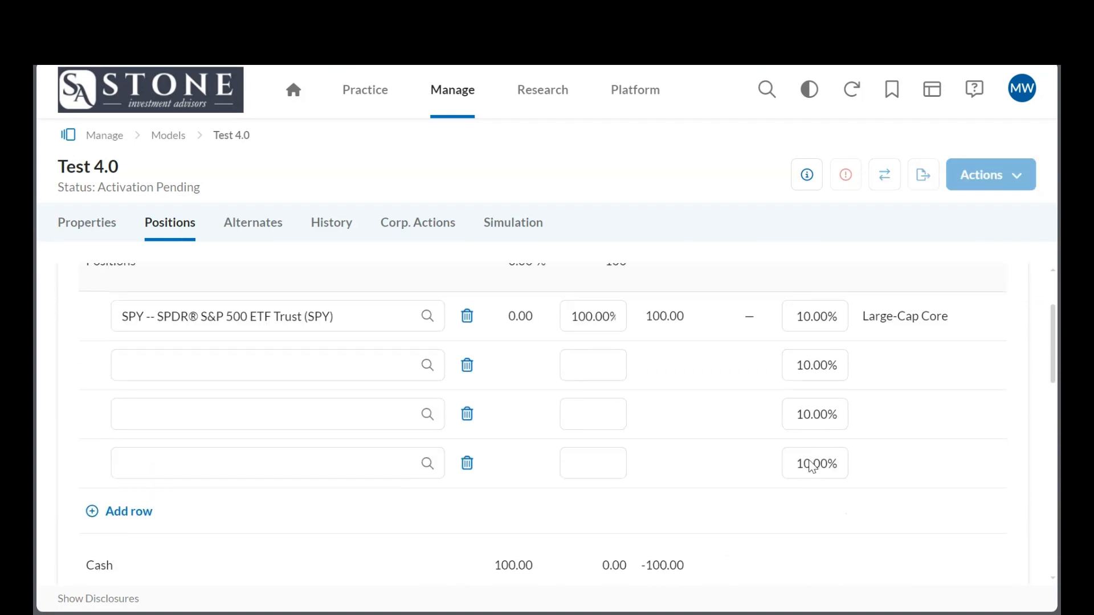
pyautogui.scroll(-2, 813, 466)
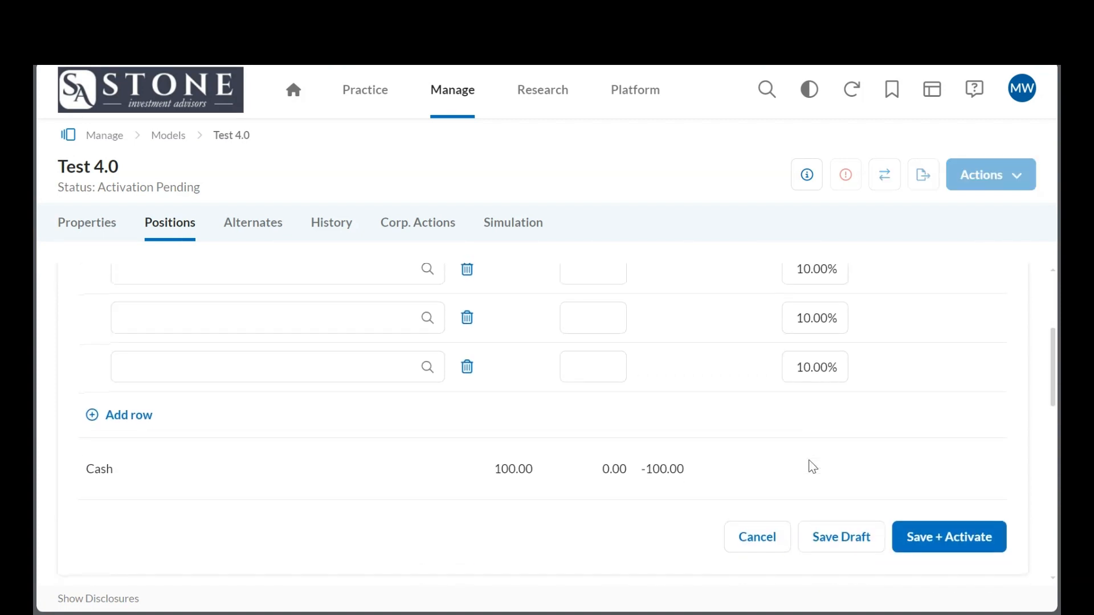
pyautogui.scroll(1, 813, 467)
pyautogui.scroll(-1, 813, 467)
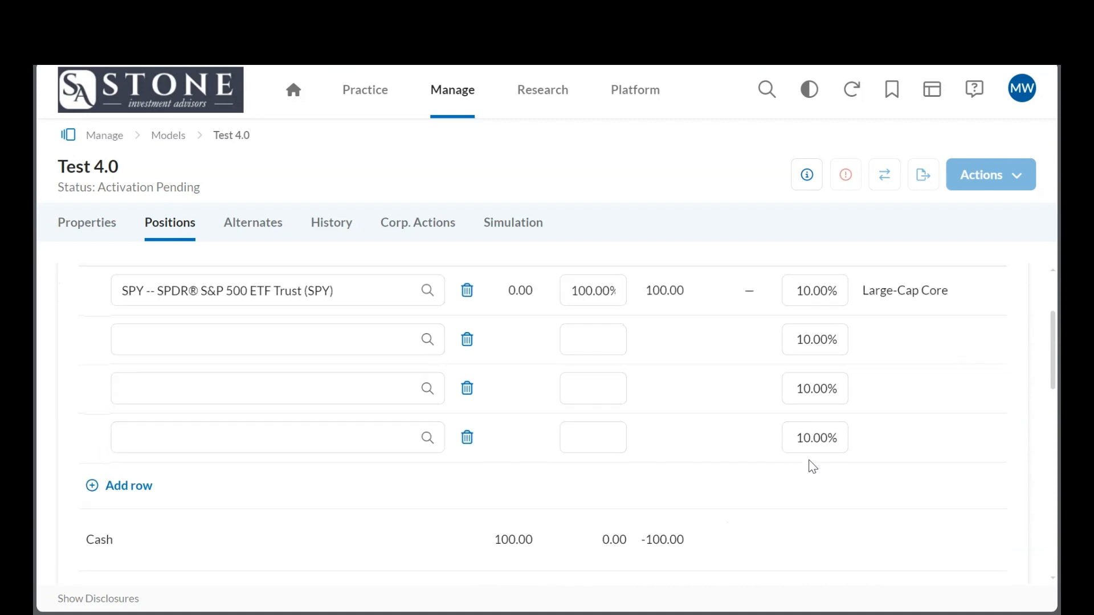
pyautogui.scroll(1, 813, 467)
pyautogui.scroll(-2, 813, 467)
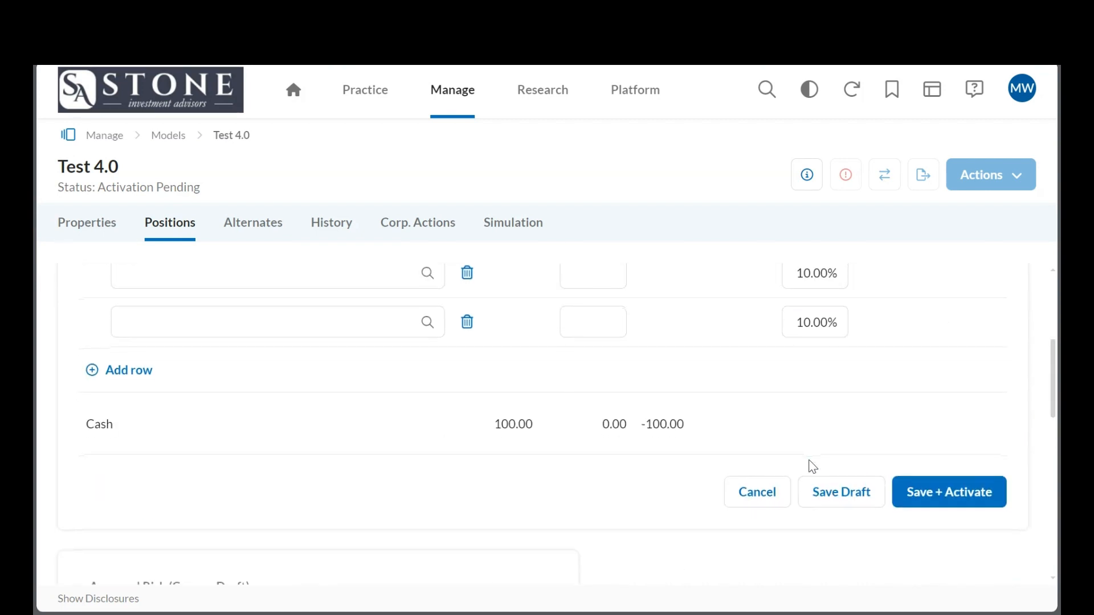
pyautogui.click(933, 491)
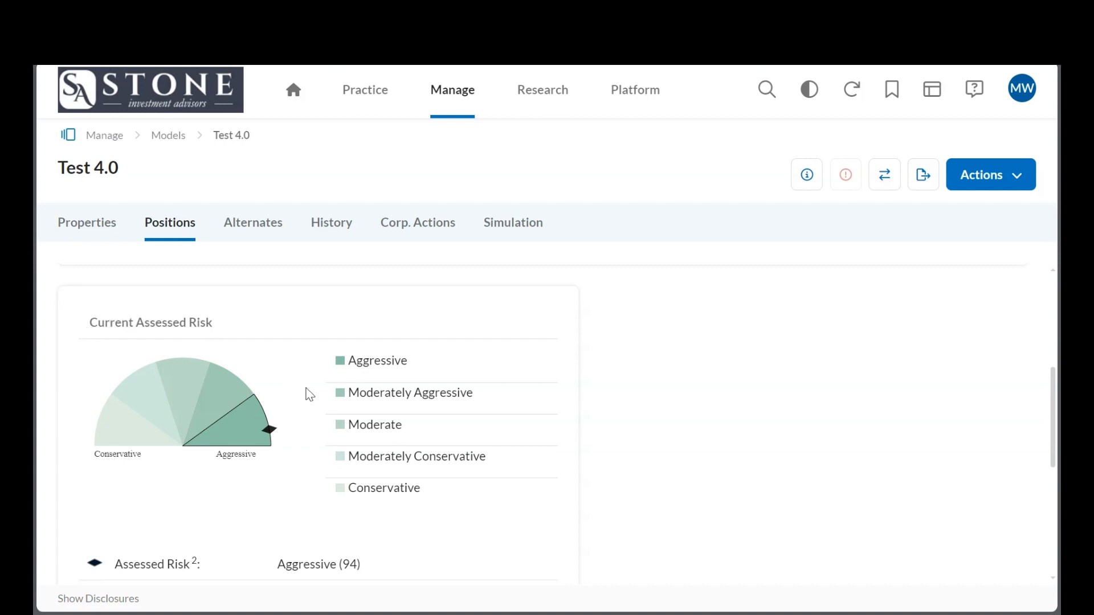
# Look over the activated model's positions table and current asset allocation chart.
pyautogui.scroll(3, 304, 375)
pyautogui.scroll(2, 304, 374)
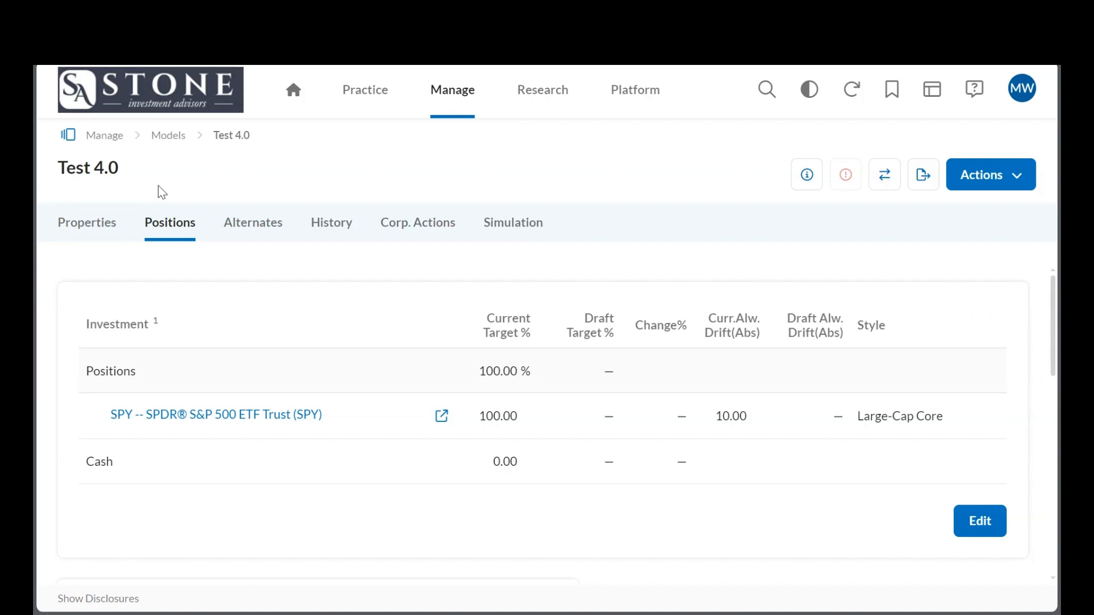
pyautogui.scroll(-8, 269, 397)
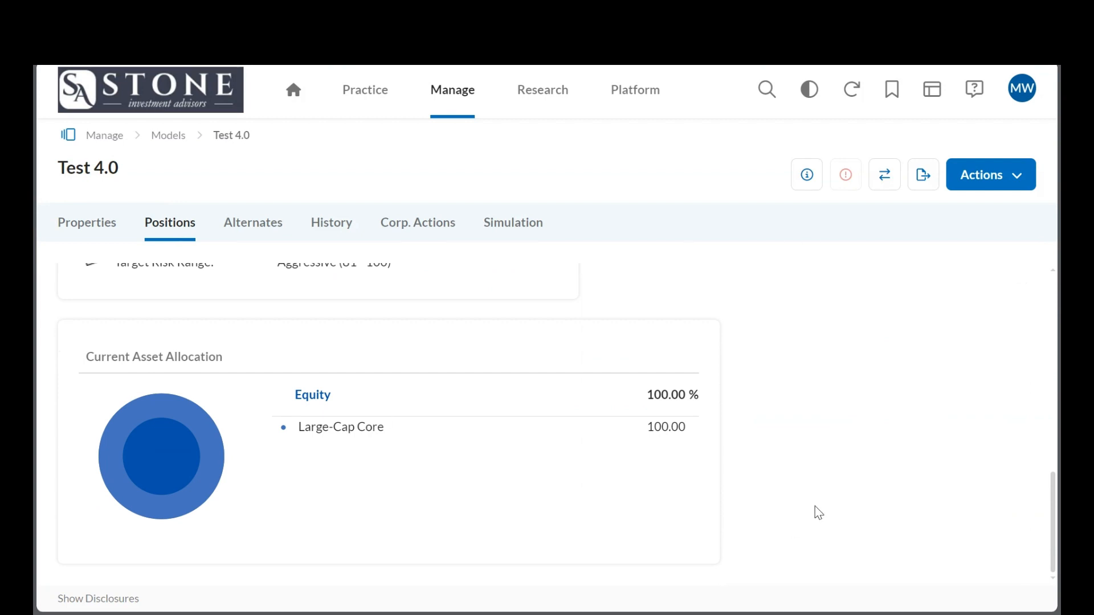
pyautogui.scroll(8, 818, 513)
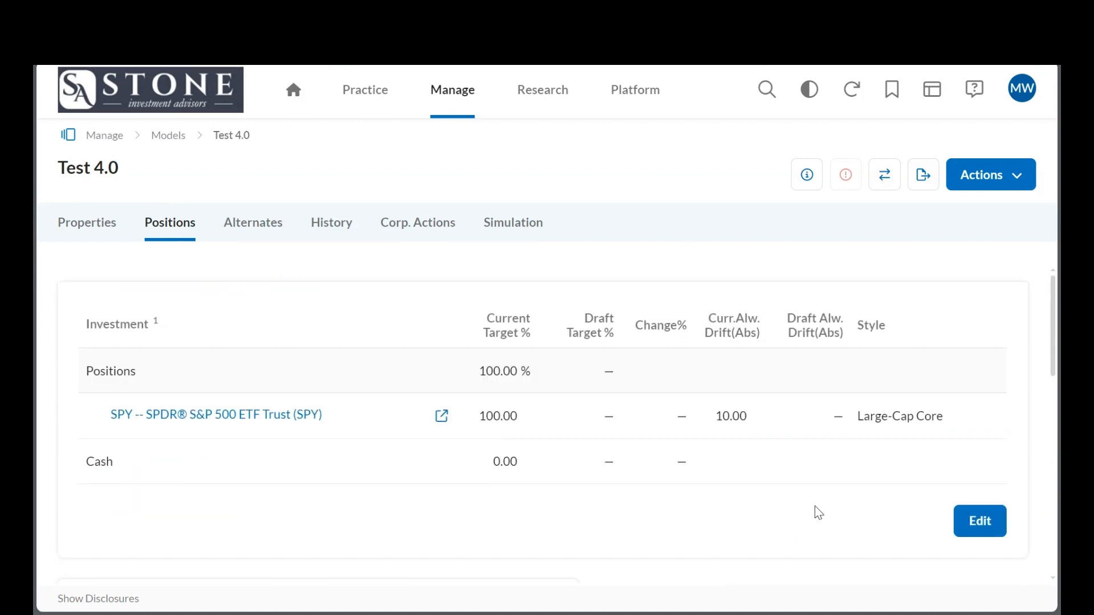